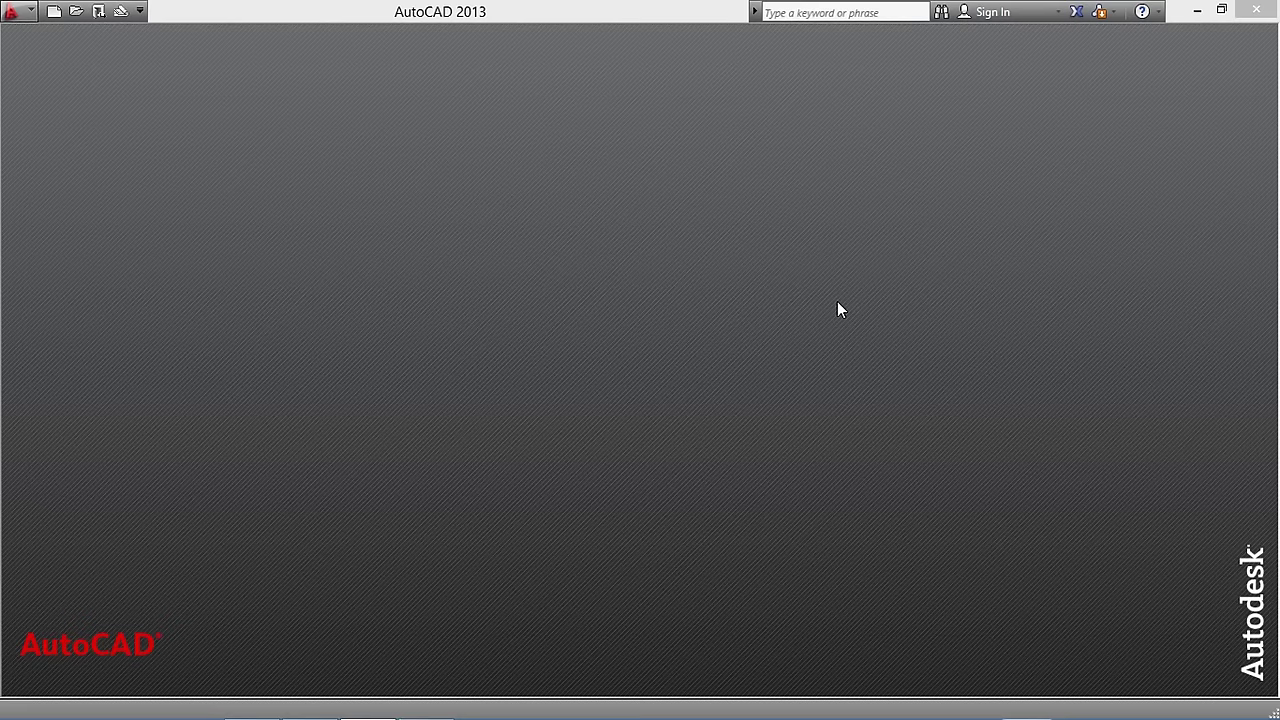
# Step: Open the ISO Circle.dwg drawing from My Documents
pyautogui.hotkey('ctrl', 'o')
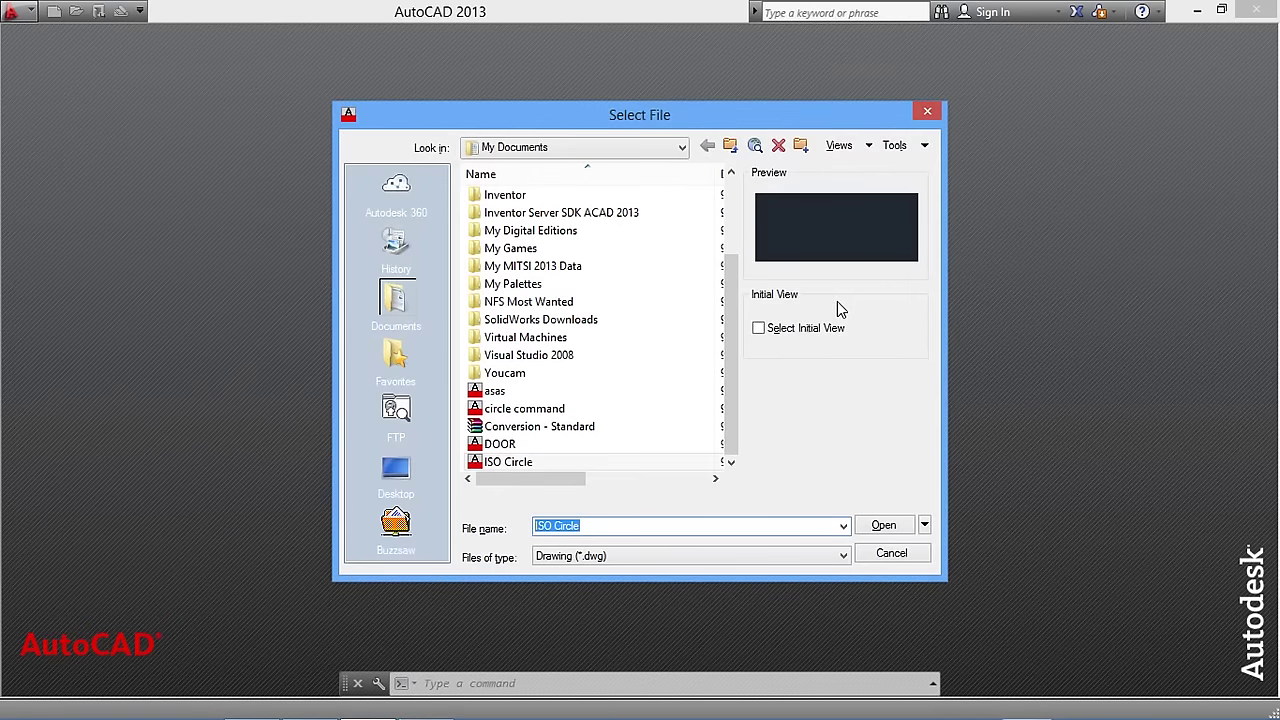
pyautogui.click(545, 462)
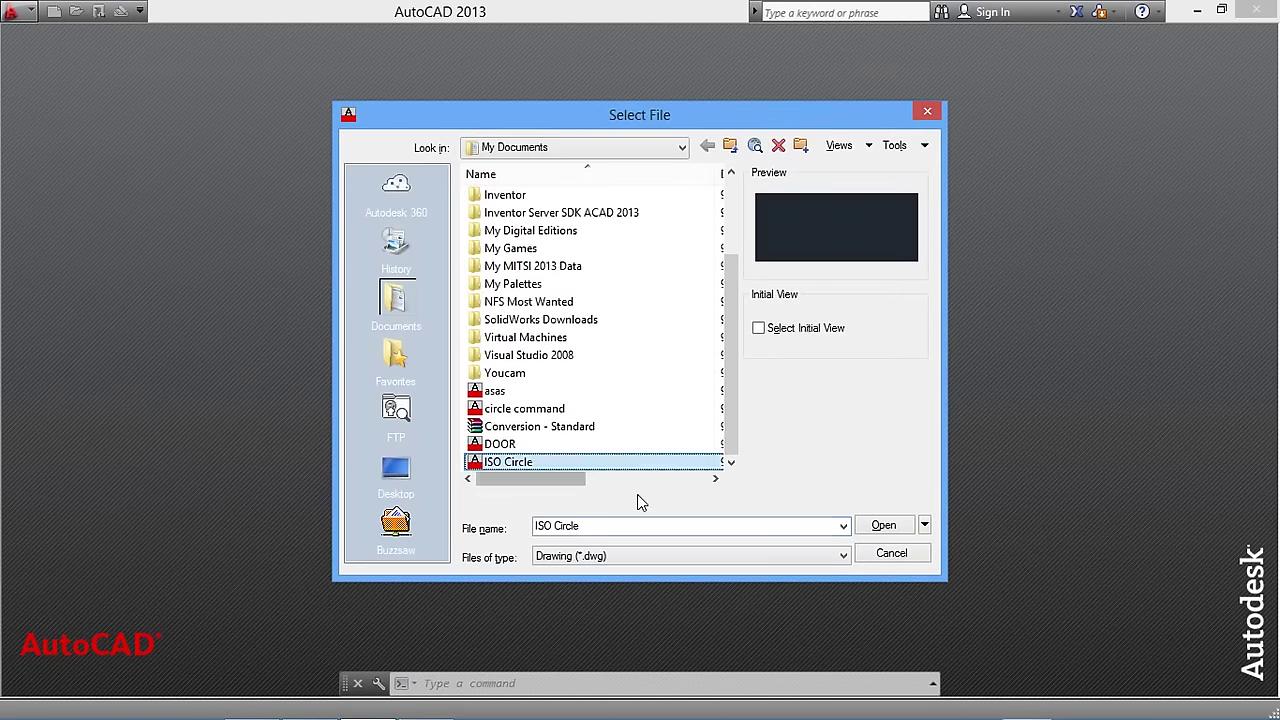
pyautogui.click(880, 527)
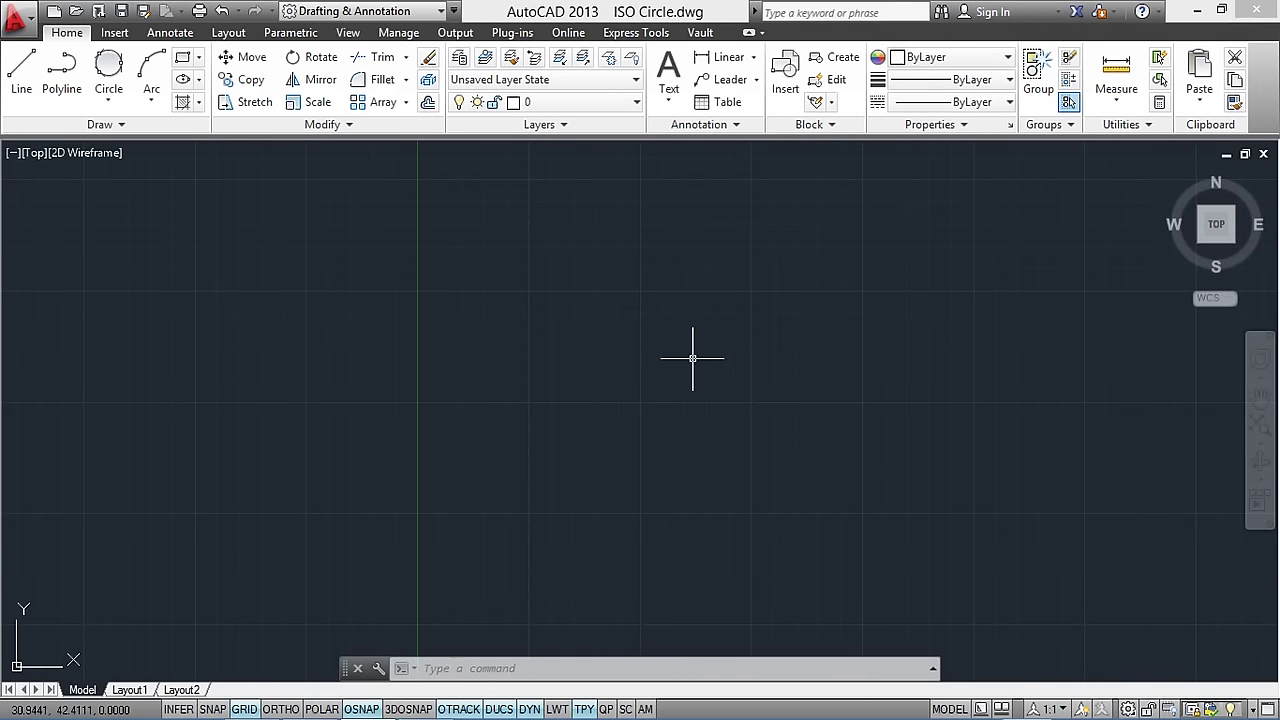
# Step: Centre the origin in the view and bring up the SNAP button's options menu
pyautogui.scroll(-5, 692, 358)
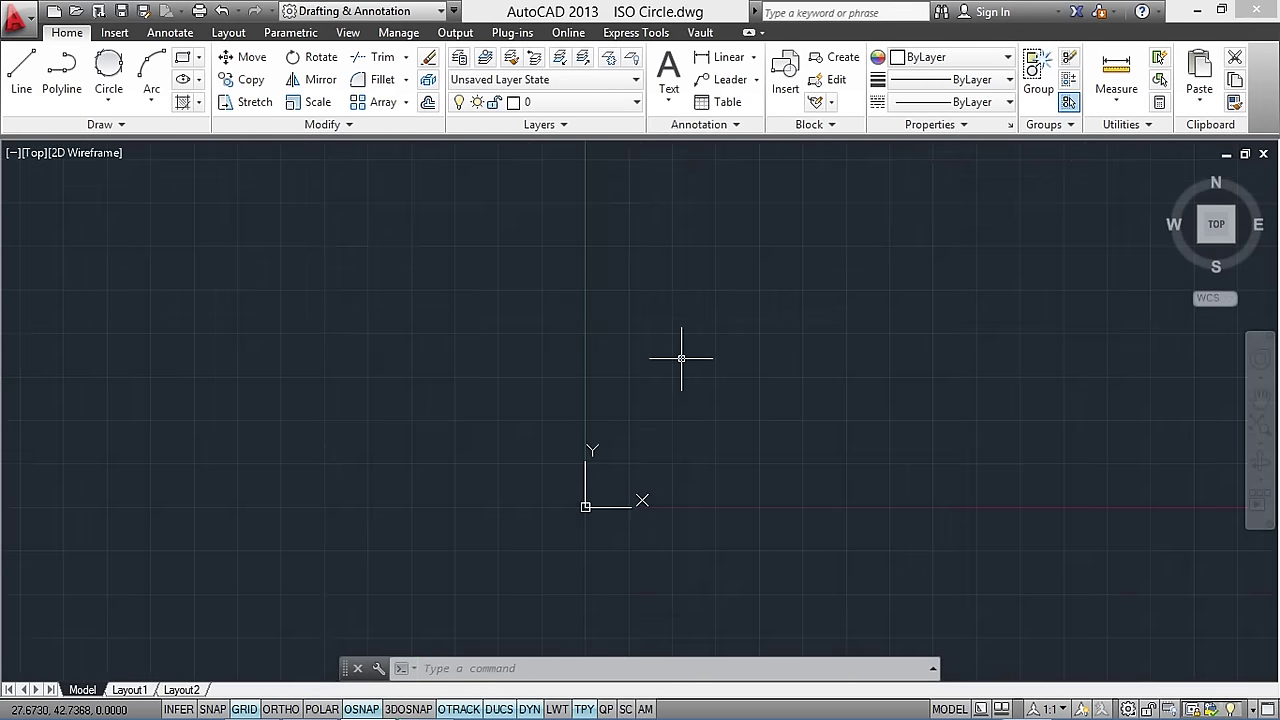
pyautogui.moveTo(680, 357); pyautogui.dragTo(651, 314, button='middle')
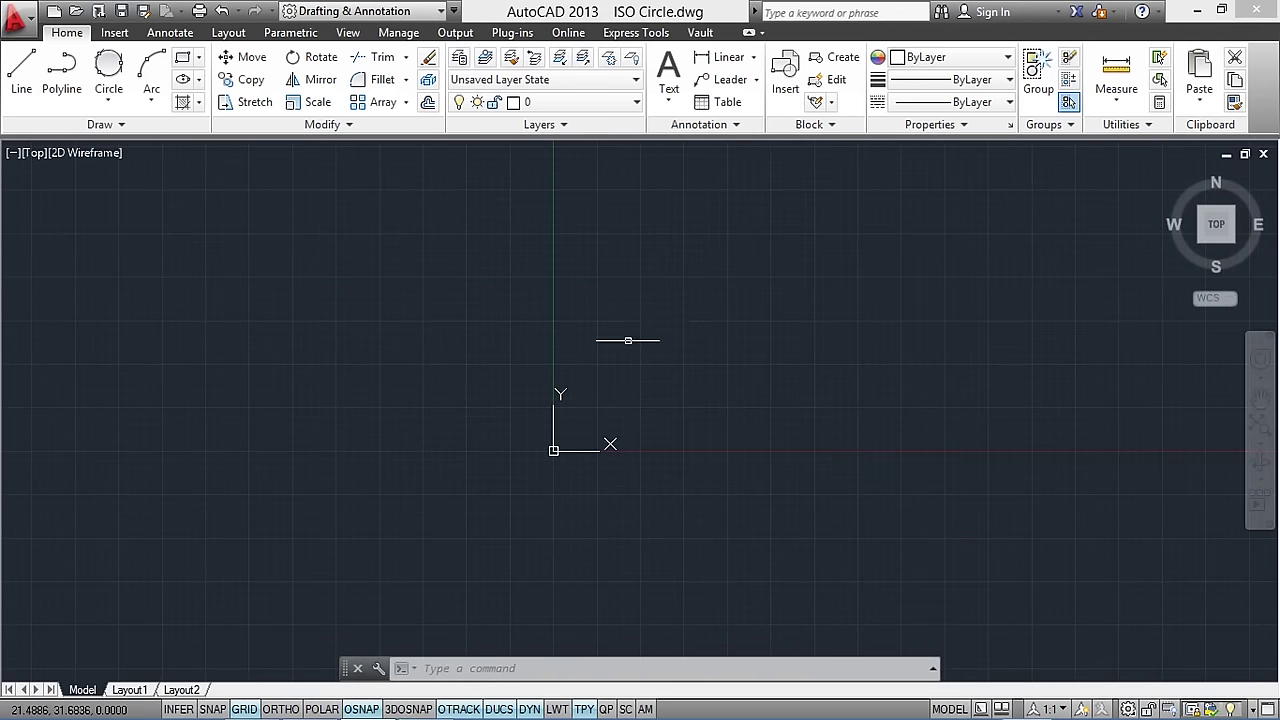
pyautogui.rightClick(214, 710)
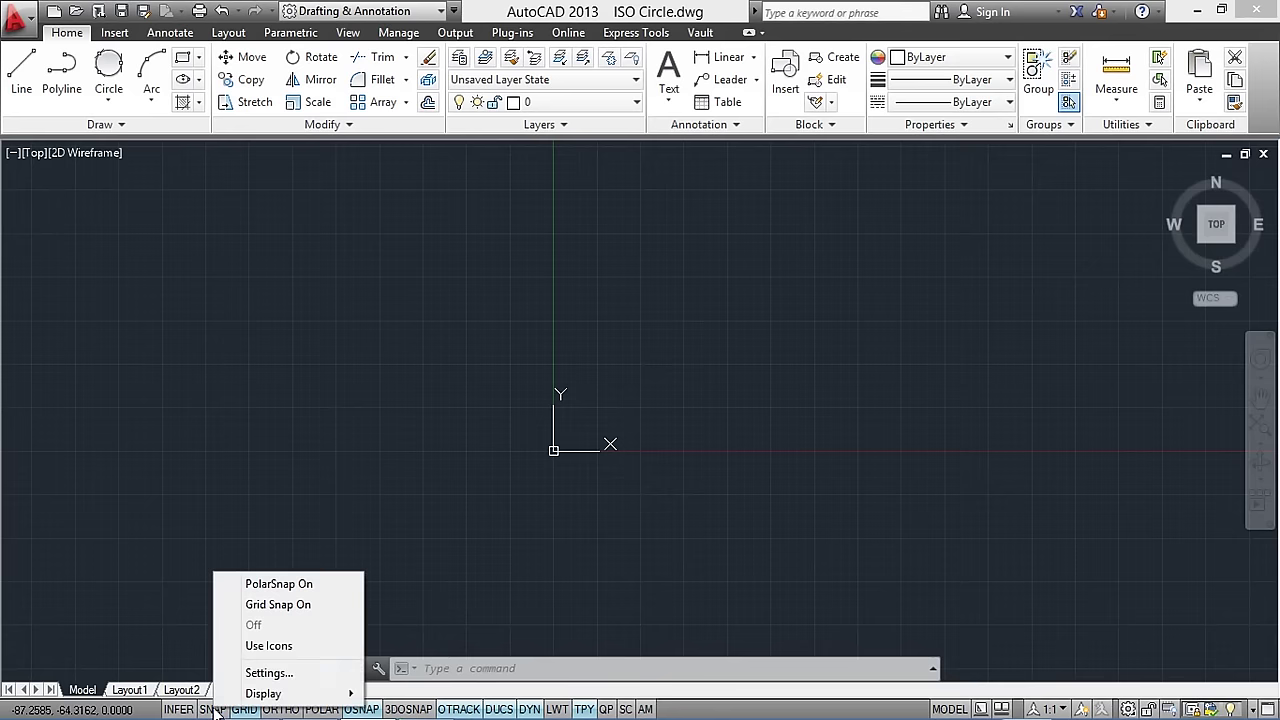
# Step: Set snap and grid to Isometric snap in Drafting Settings and apply it
pyautogui.click(262, 672)
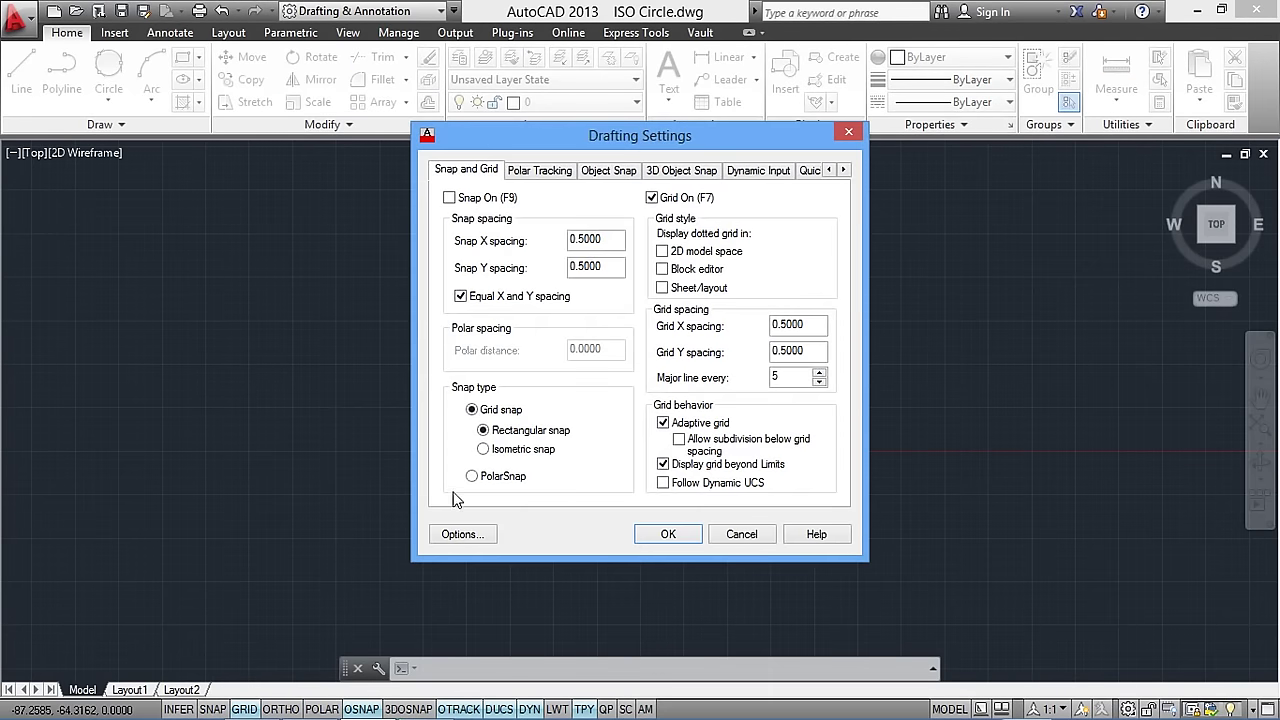
pyautogui.click(484, 450)
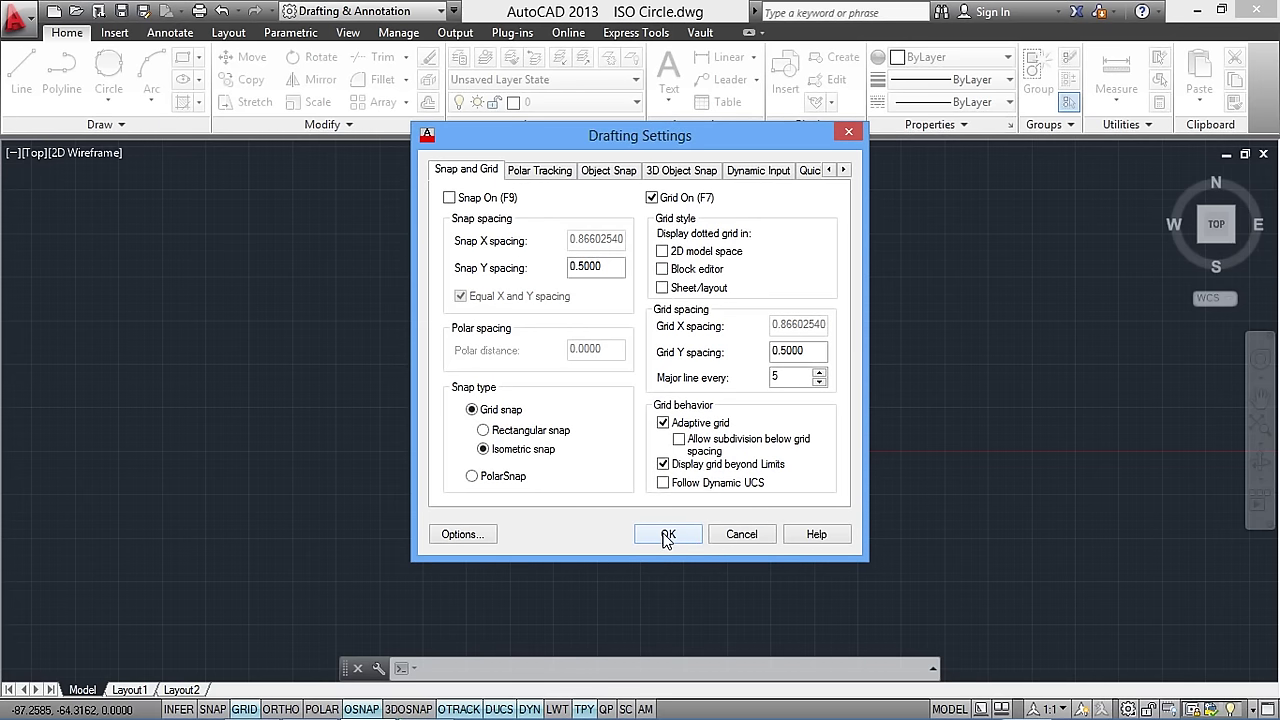
pyautogui.click(667, 536)
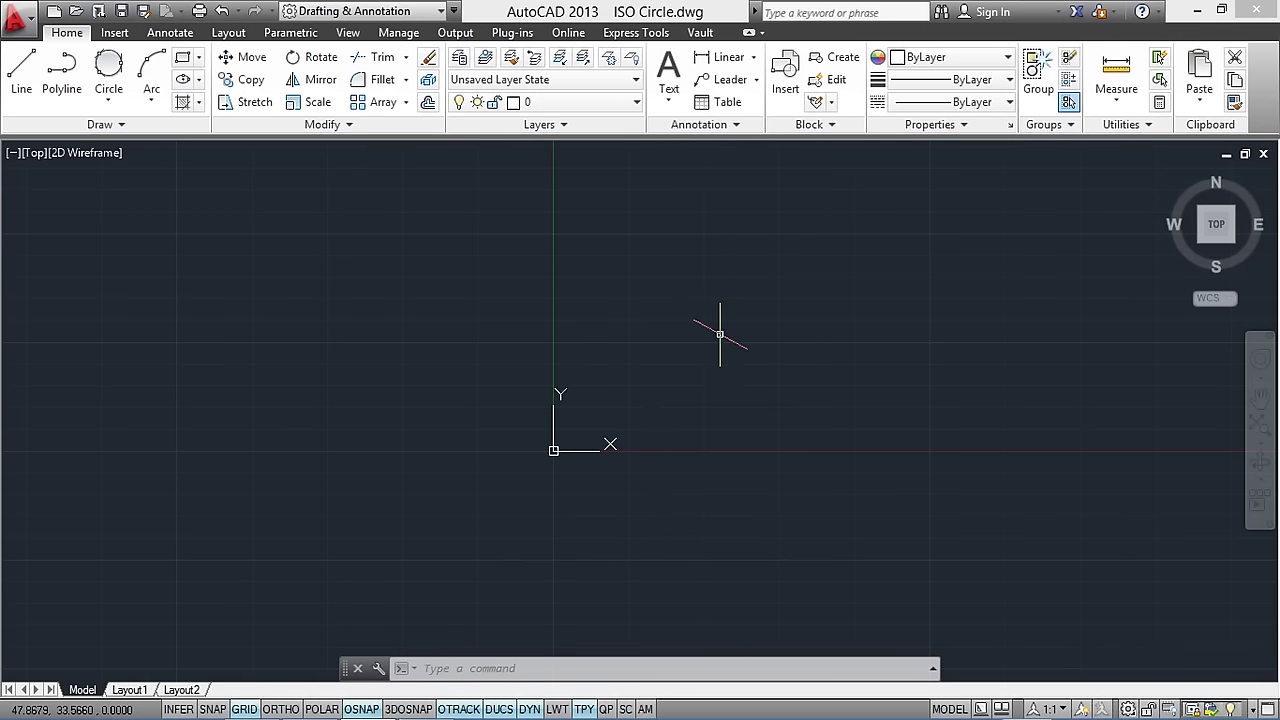
# Step: Cycle the isoplane through Right and Left, then back to Top
pyautogui.press('F5')
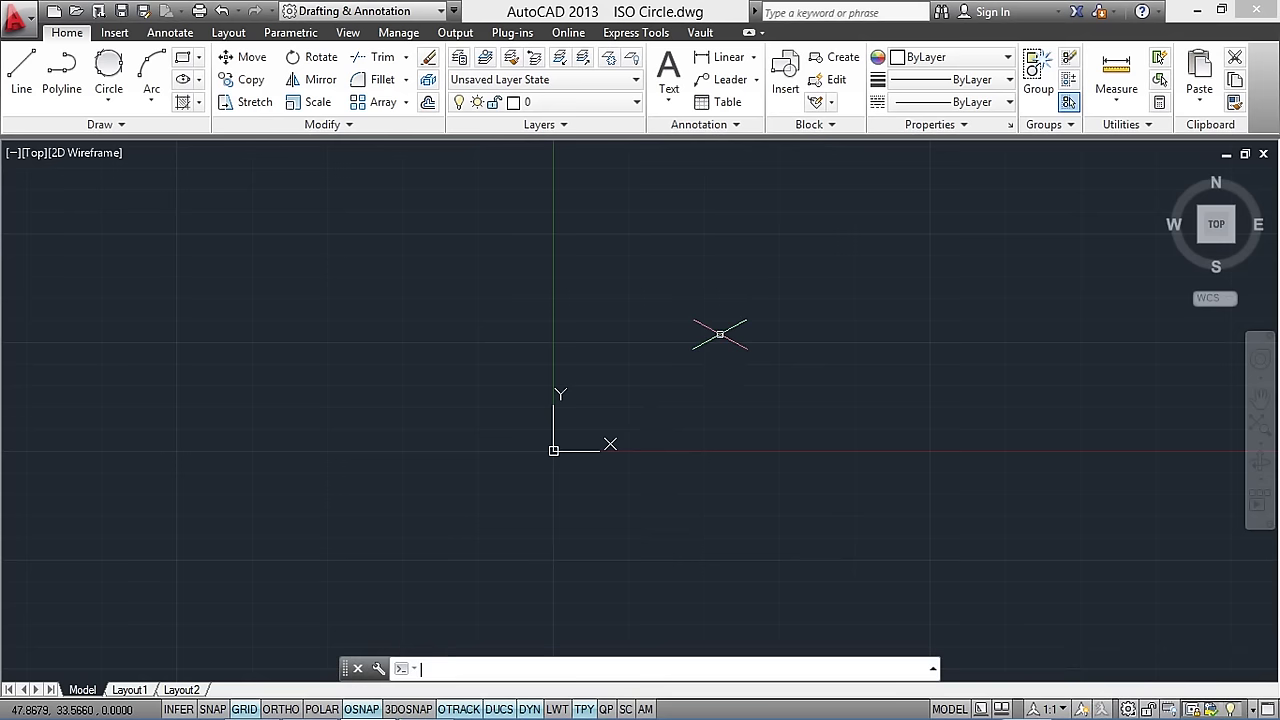
pyautogui.press('F5')
pyautogui.press('F5')
pyautogui.press('F5')
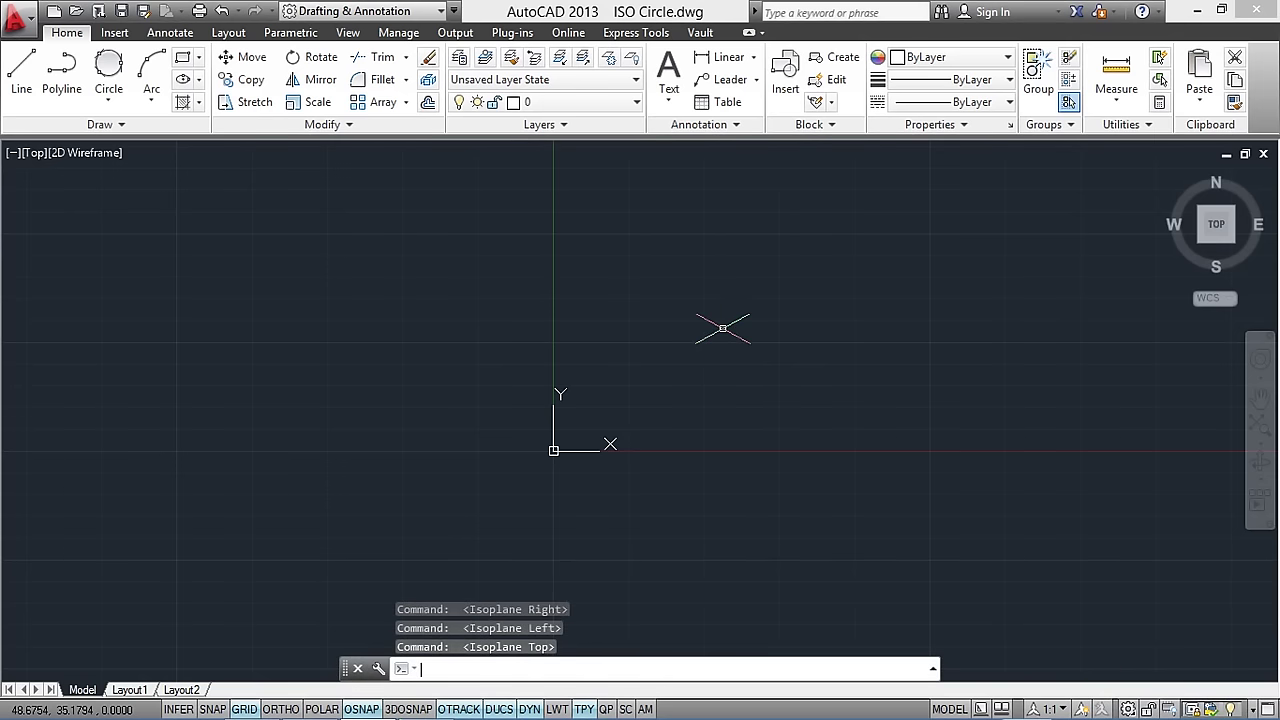
pyautogui.press('F5')
pyautogui.press('F5')
pyautogui.press('F5')
pyautogui.press('F5')
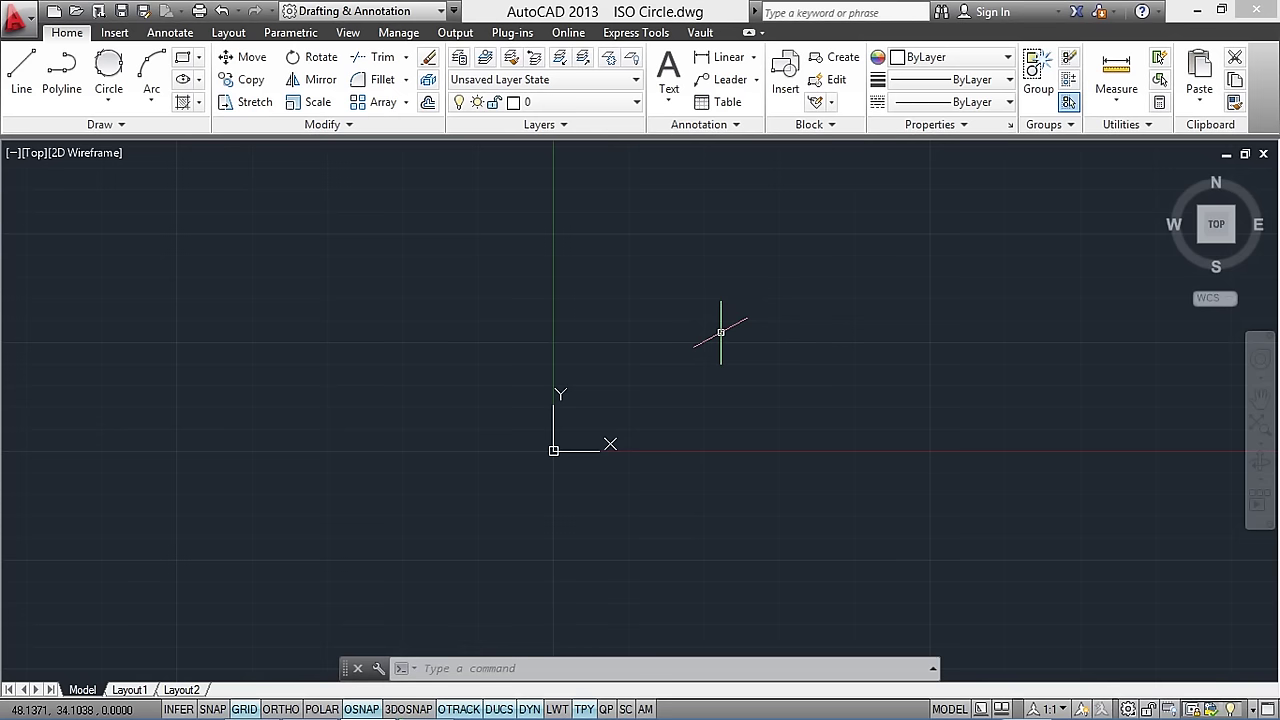
# Step: Draw a radius-20 isocircle centred up and to the right of the origin
pyautogui.write('EL')
pyautogui.press('Return')
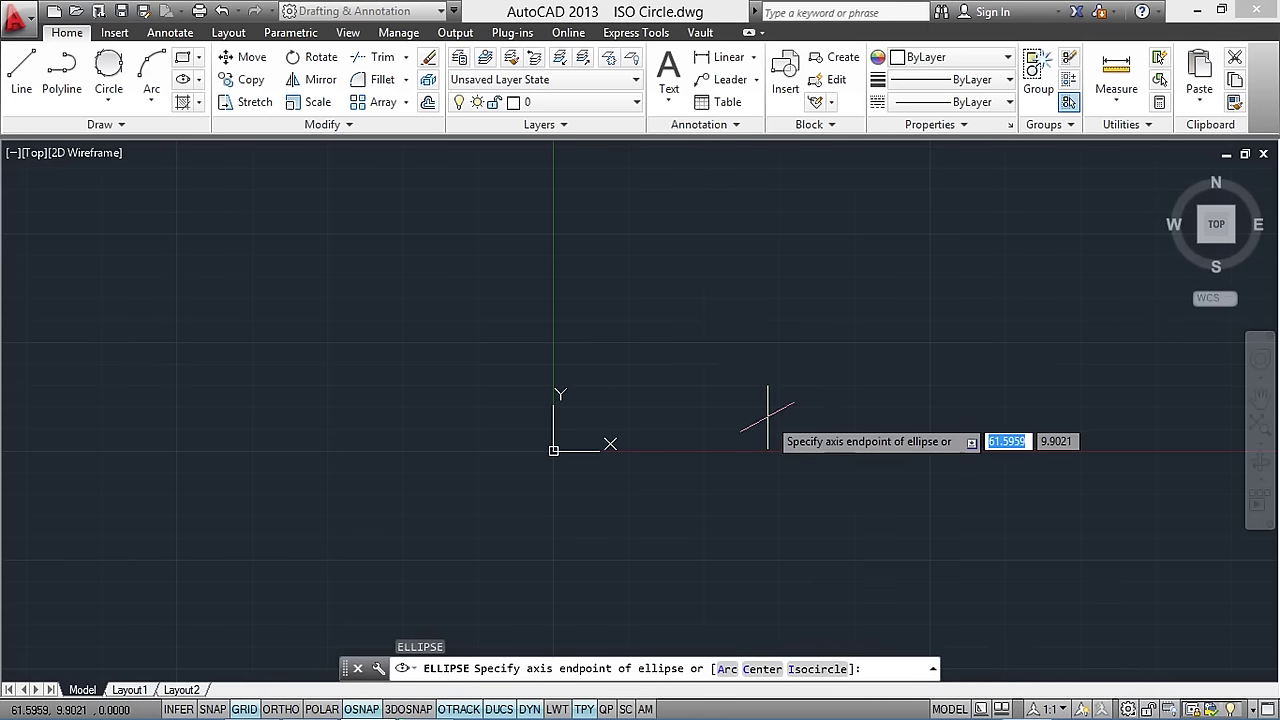
pyautogui.write('i')
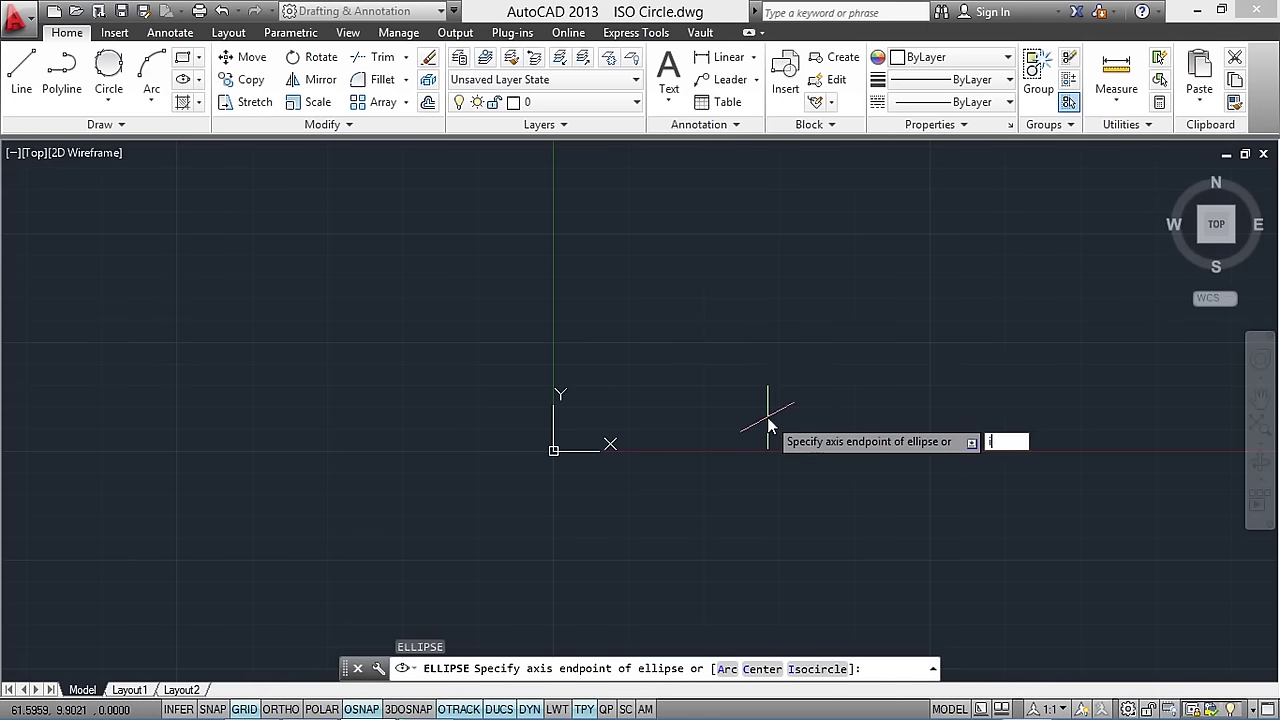
pyautogui.press('Return')
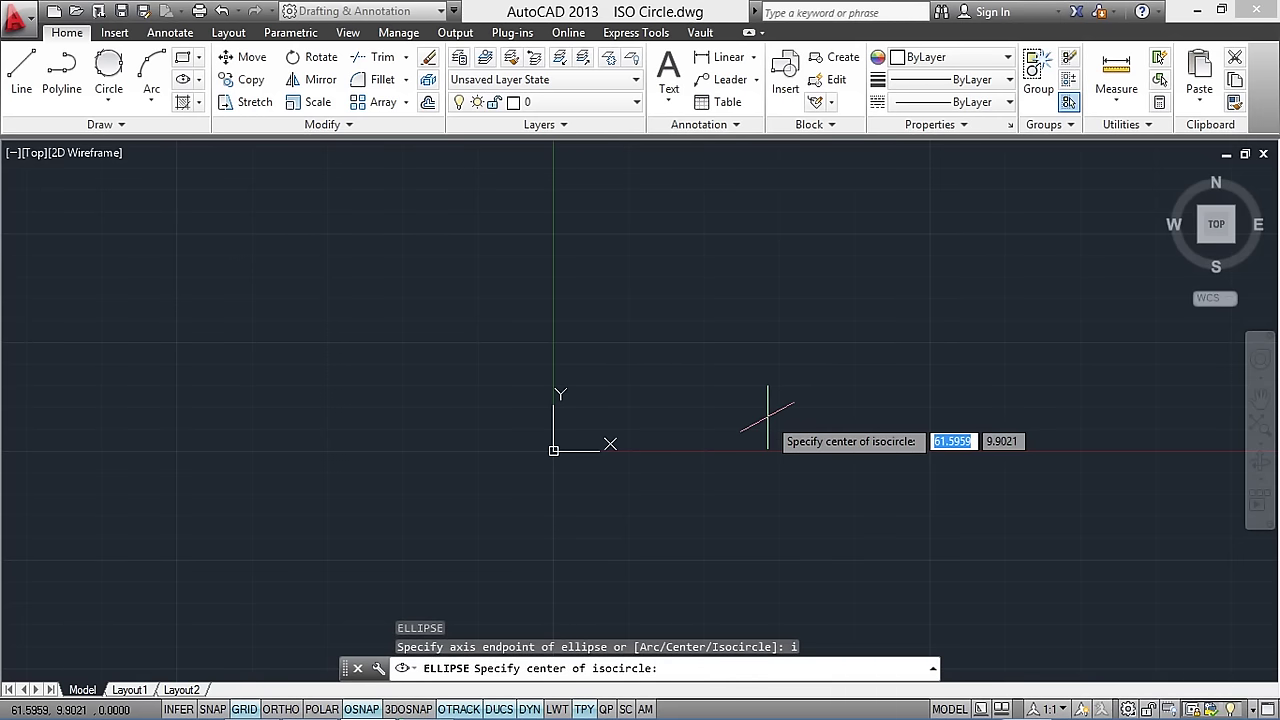
pyautogui.click(707, 293)
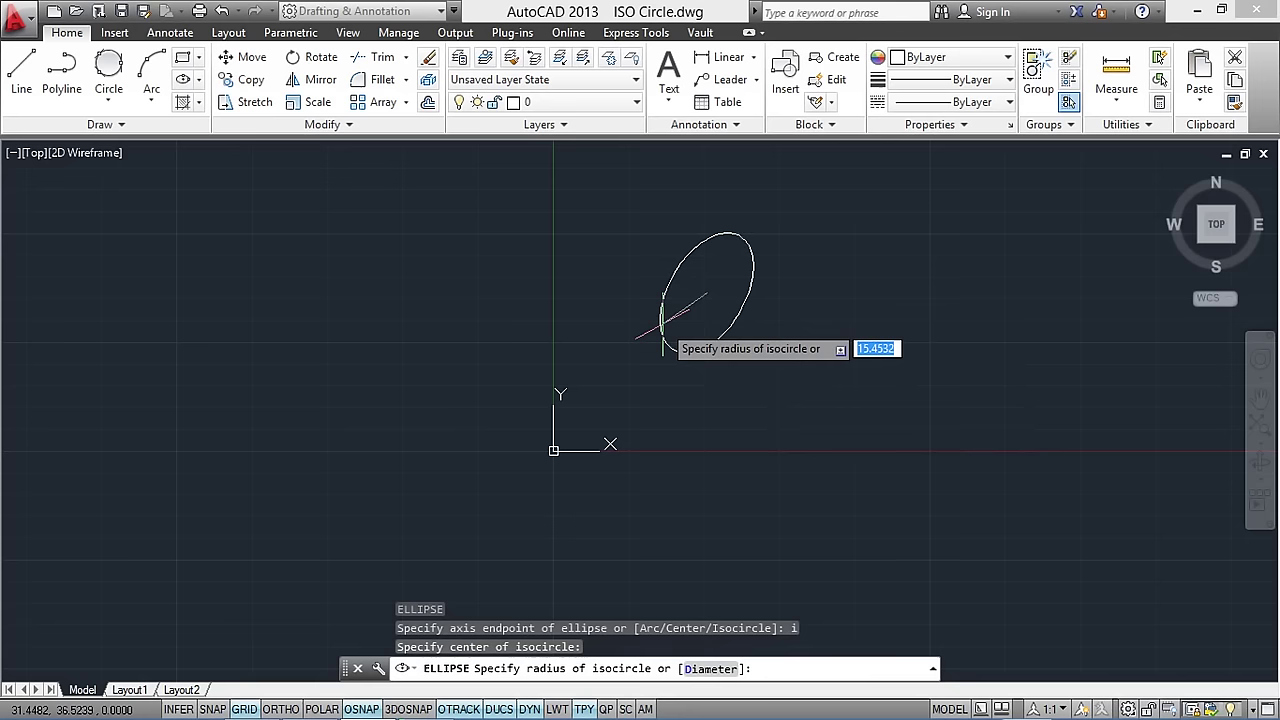
pyautogui.write('20')
pyautogui.press('Return')
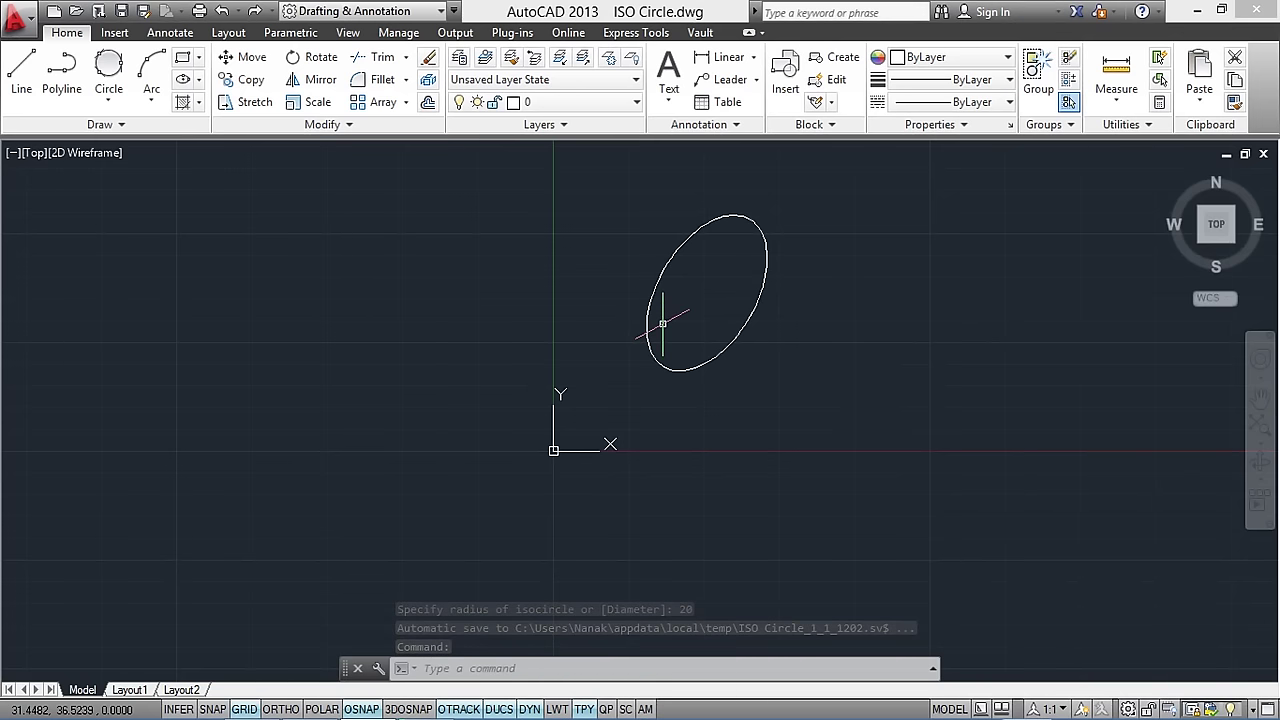
pyautogui.scroll(-2, 646, 331)
pyautogui.moveTo(614, 349); pyautogui.dragTo(620, 394, button='middle')
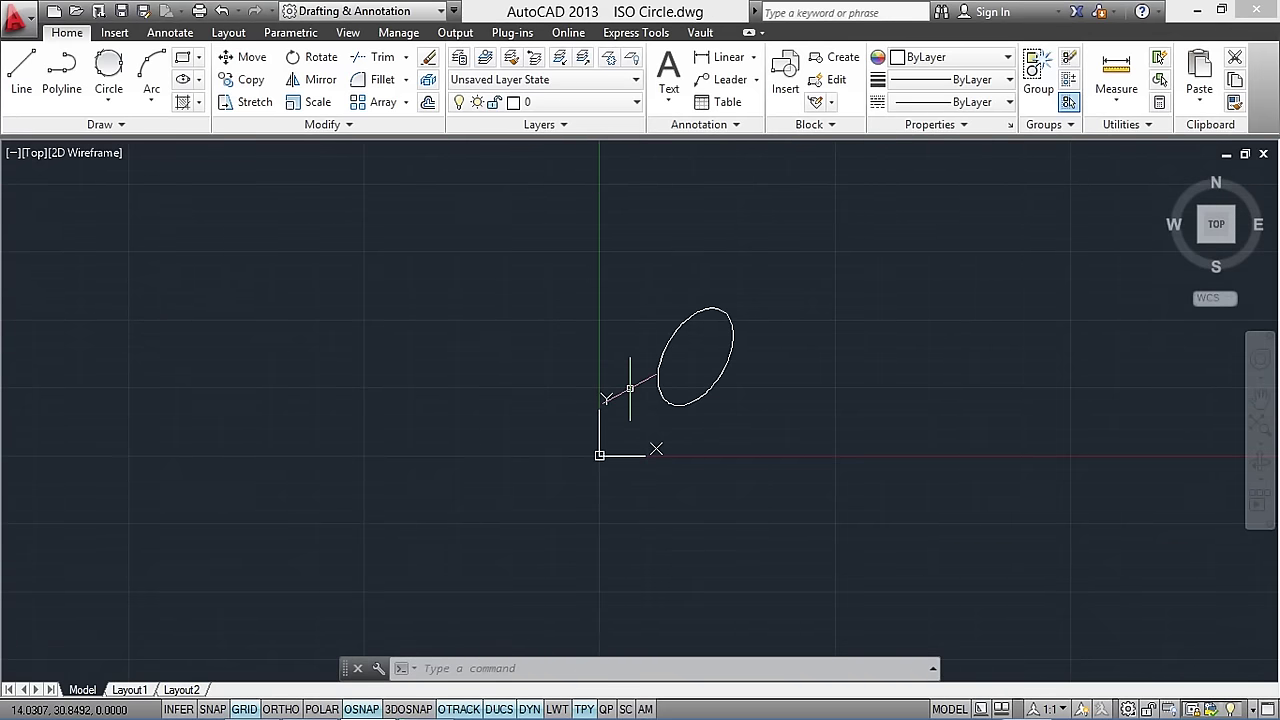
# Step: Draw a diameter-100 isocircle centred above and left of the first circle
pyautogui.write('EL')
pyautogui.press('Return')
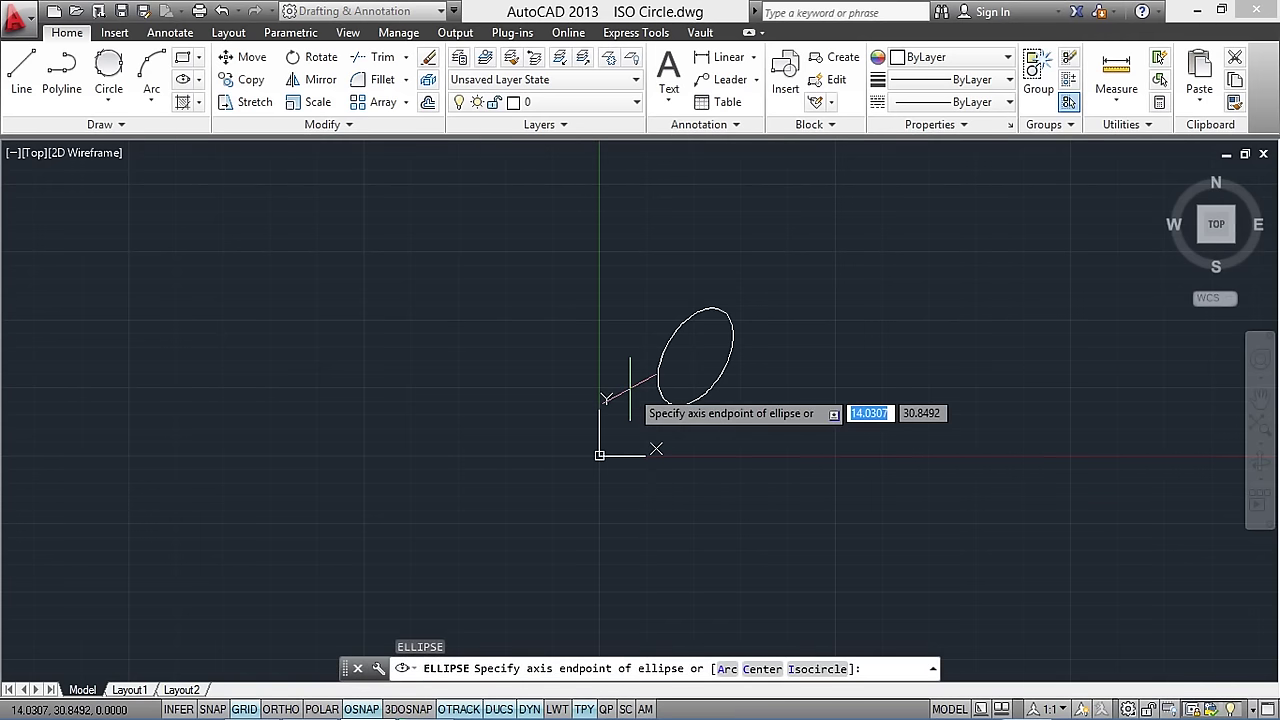
pyautogui.click(812, 669)
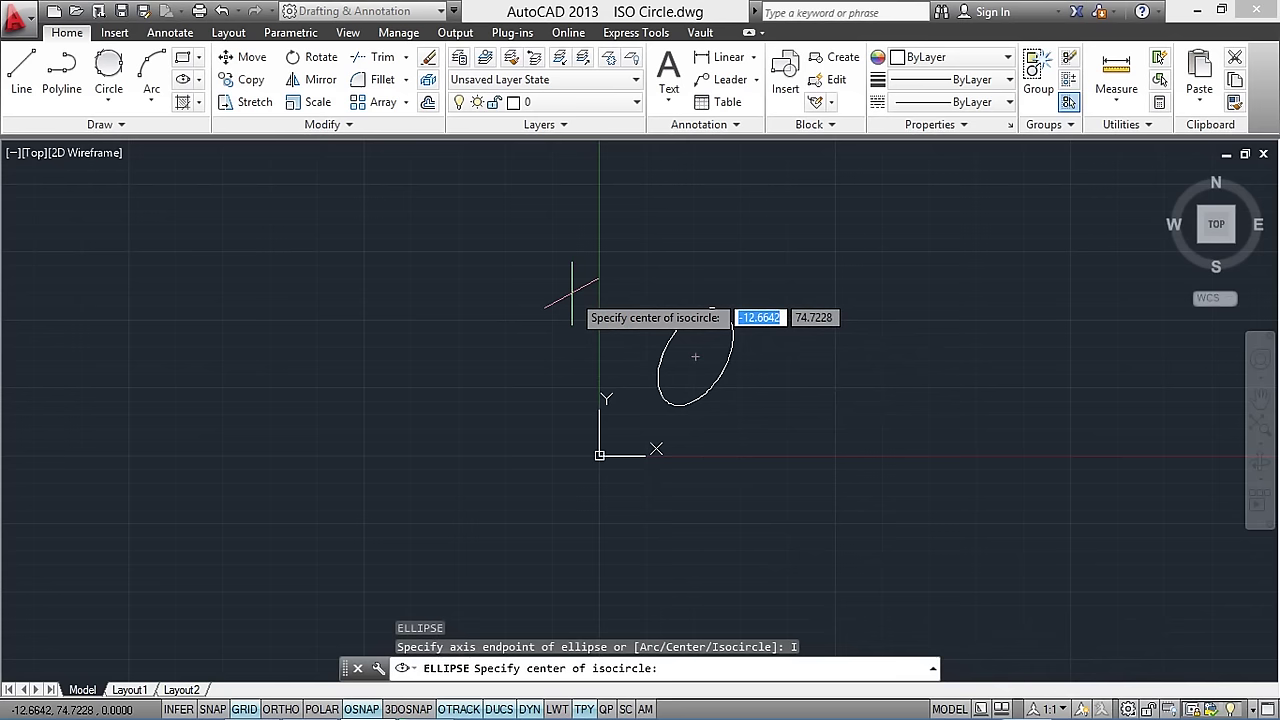
pyautogui.click(572, 294)
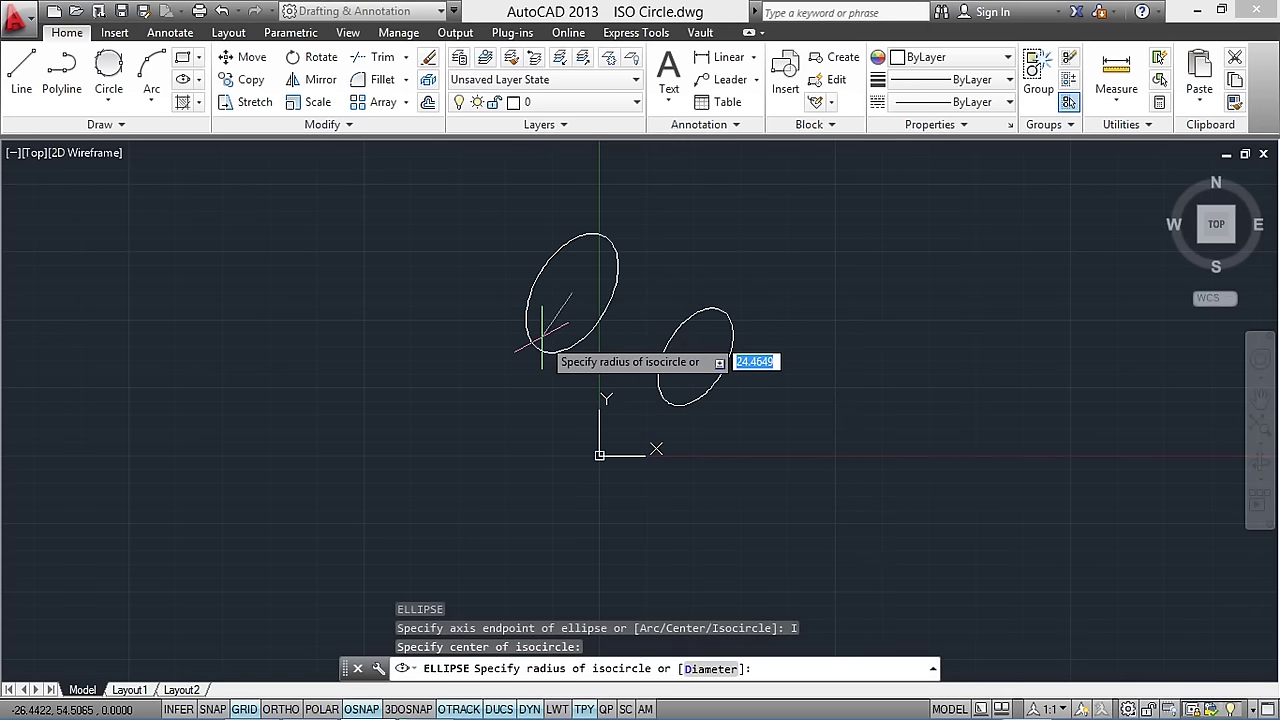
pyautogui.write('d')
pyautogui.press('Return')
pyautogui.write('100')
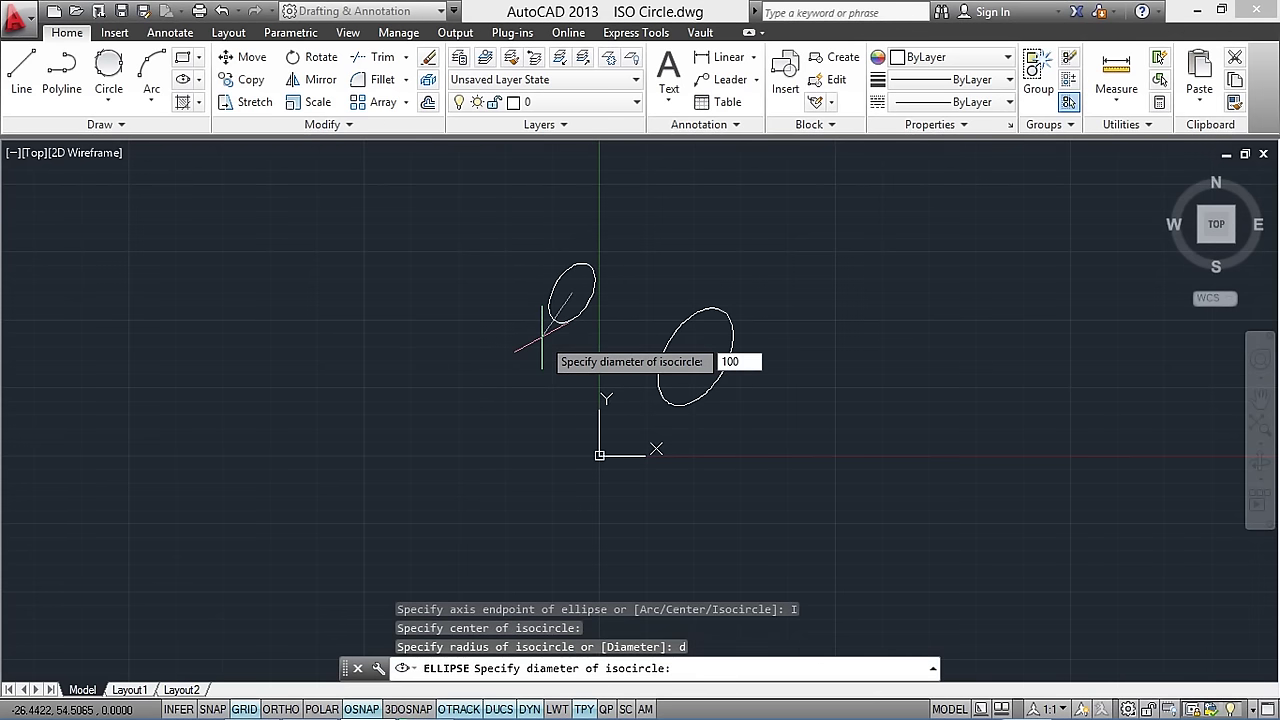
pyautogui.press('Return')
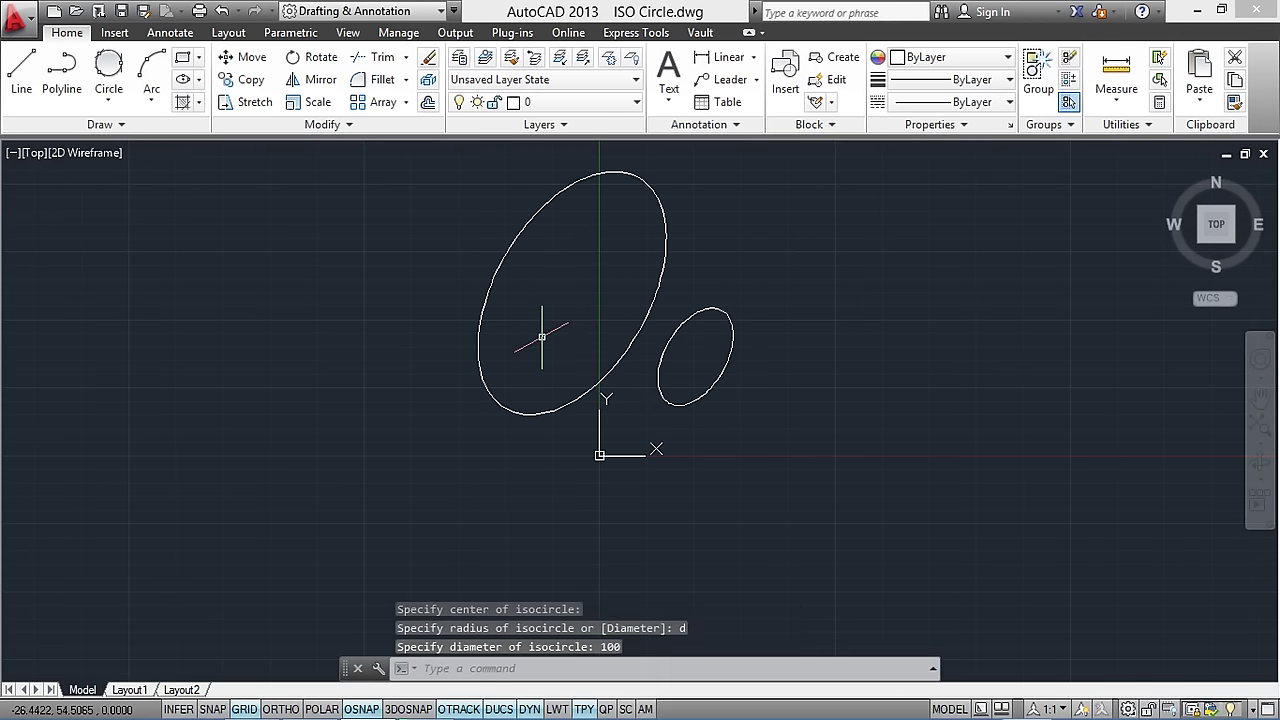
pyautogui.write('l')
pyautogui.press('Return')
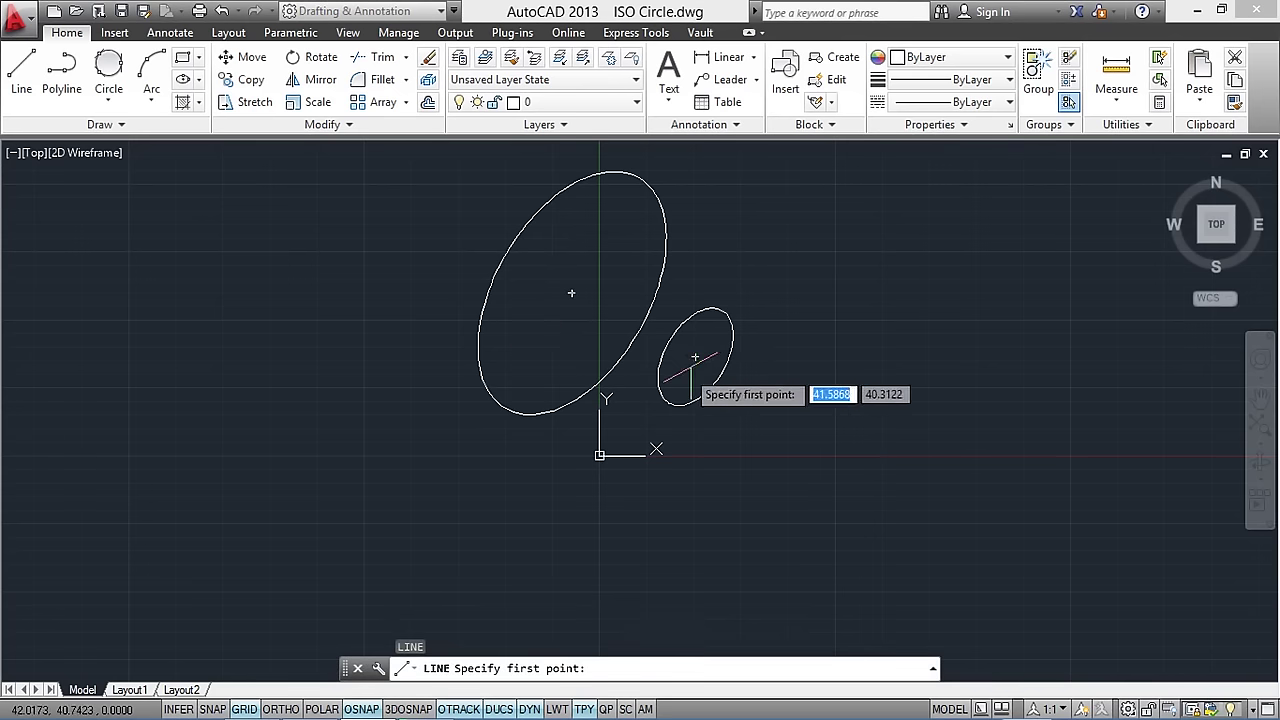
# Step: Draw a centre-to-centre line and a tangent line between the two isocircles
pyautogui.click(695, 355)
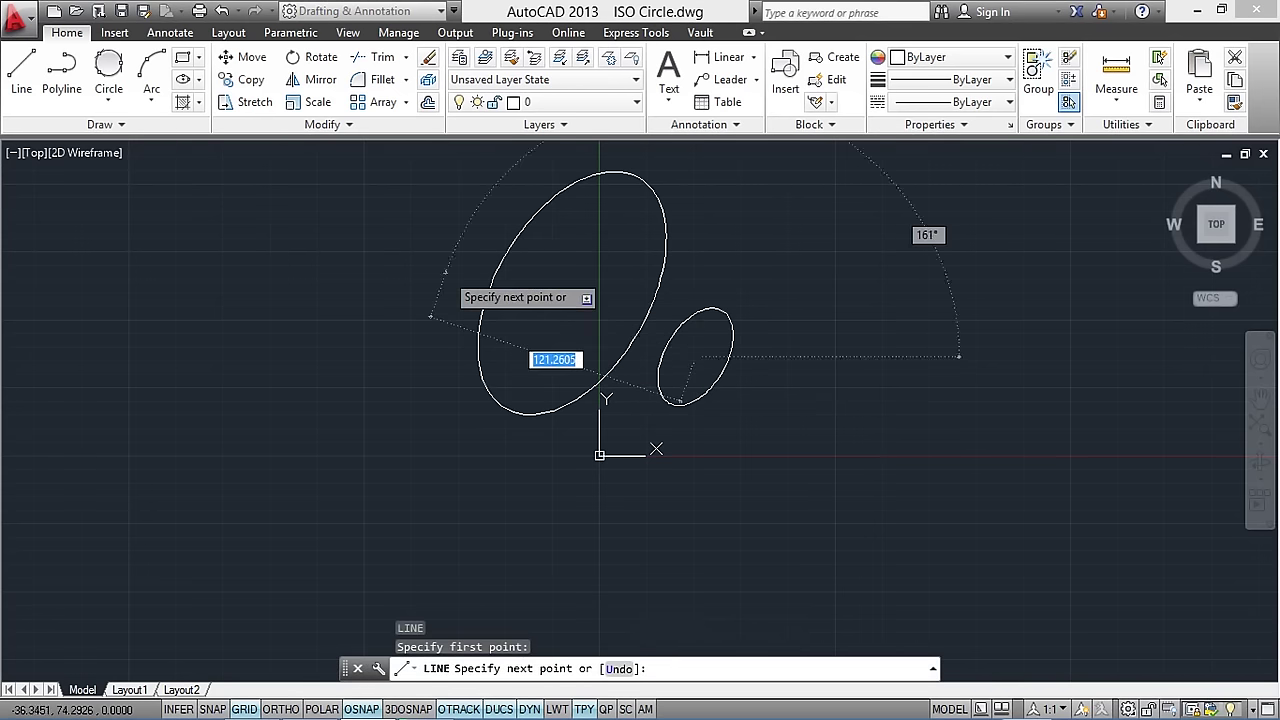
pyautogui.click(570, 293)
pyautogui.press('Return')
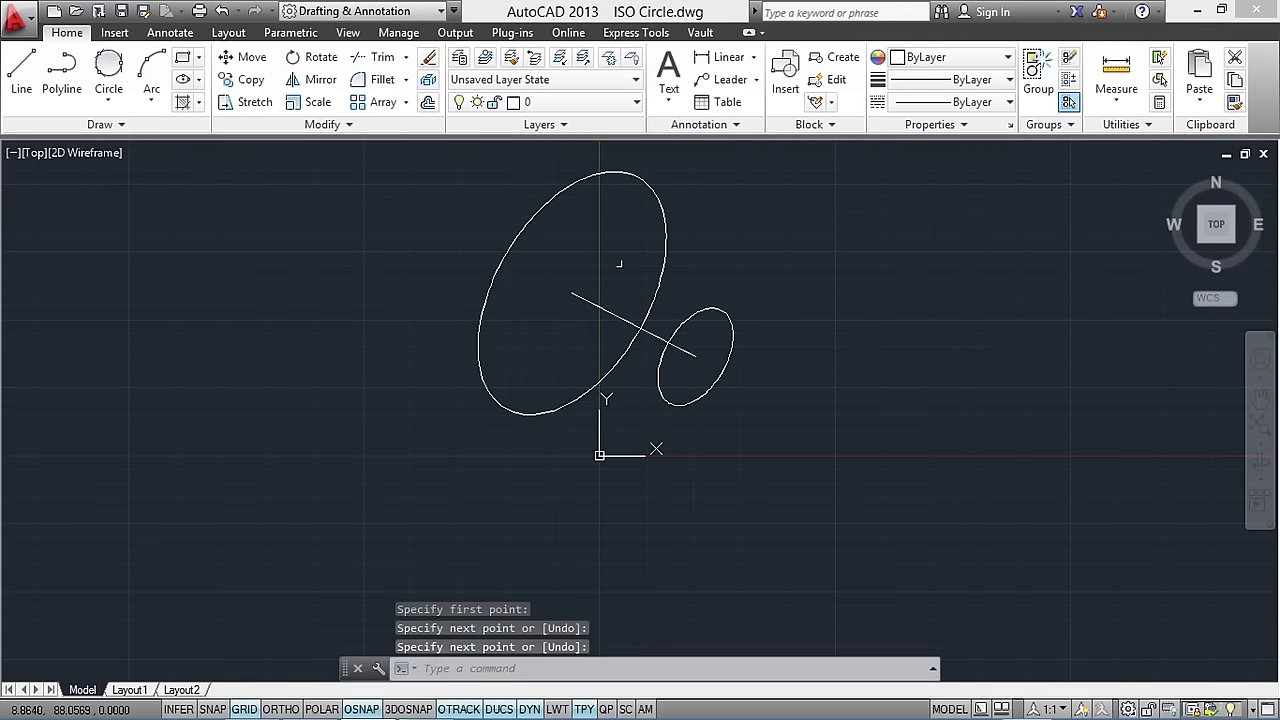
pyautogui.press('Return')
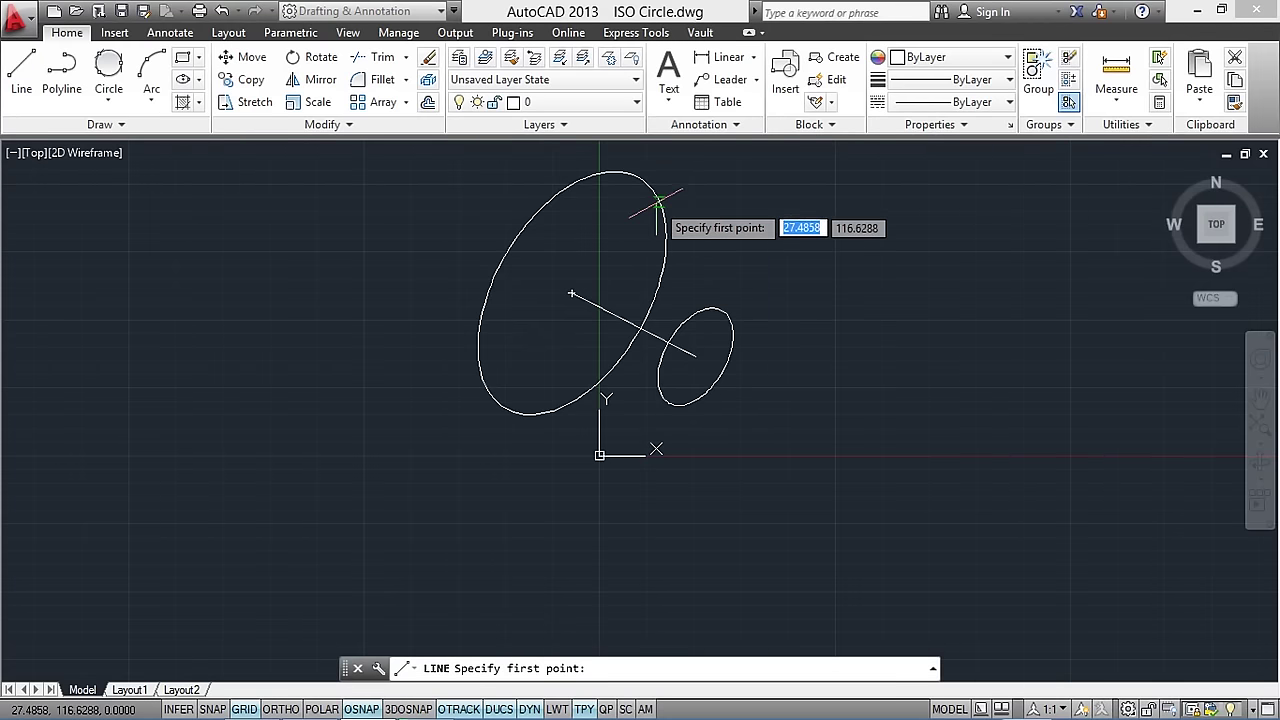
pyautogui.click(636, 178)
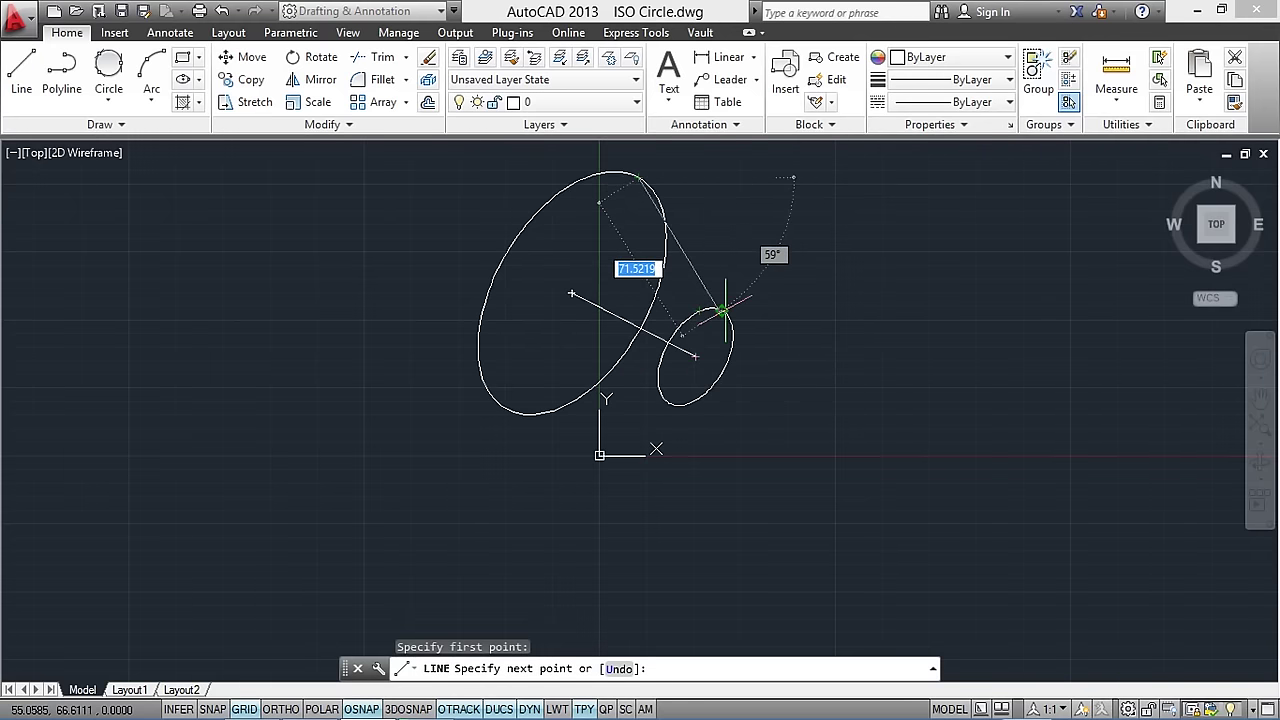
pyautogui.click(718, 308)
pyautogui.press('Return')
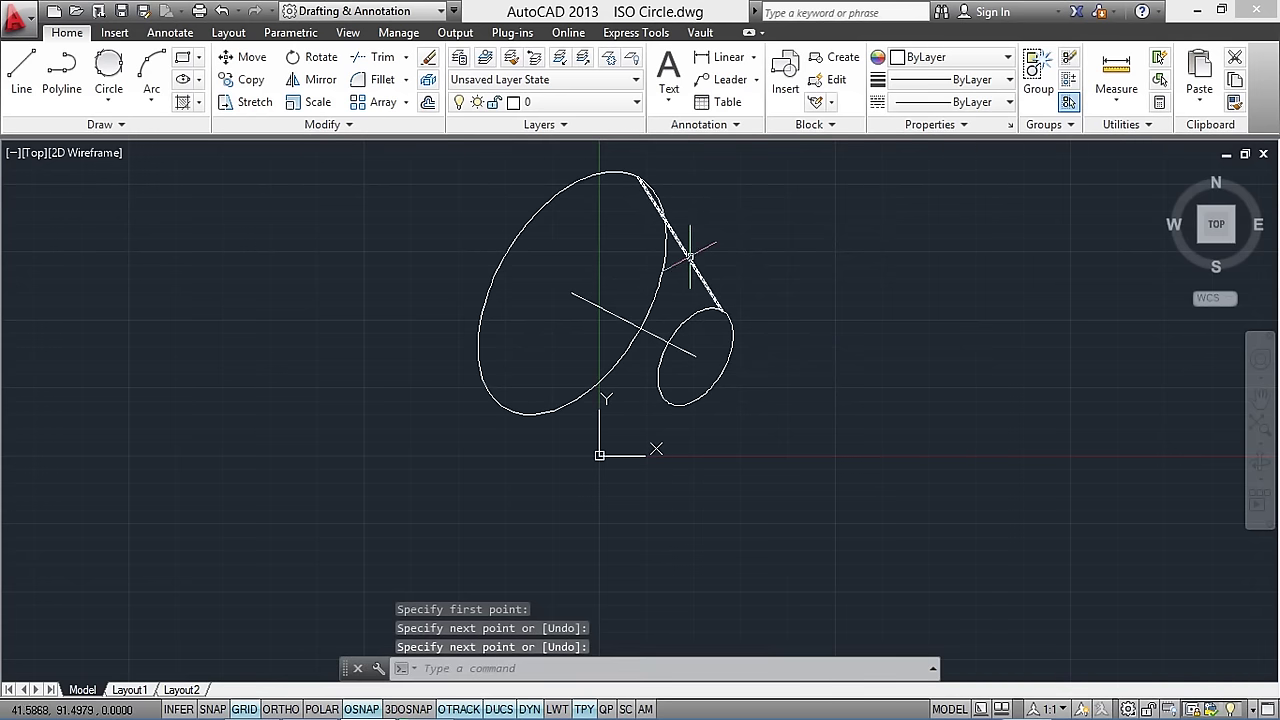
# Step: Erase both lines, leaving only the two isocircles
pyautogui.click(672, 232)
pyautogui.click(647, 329)
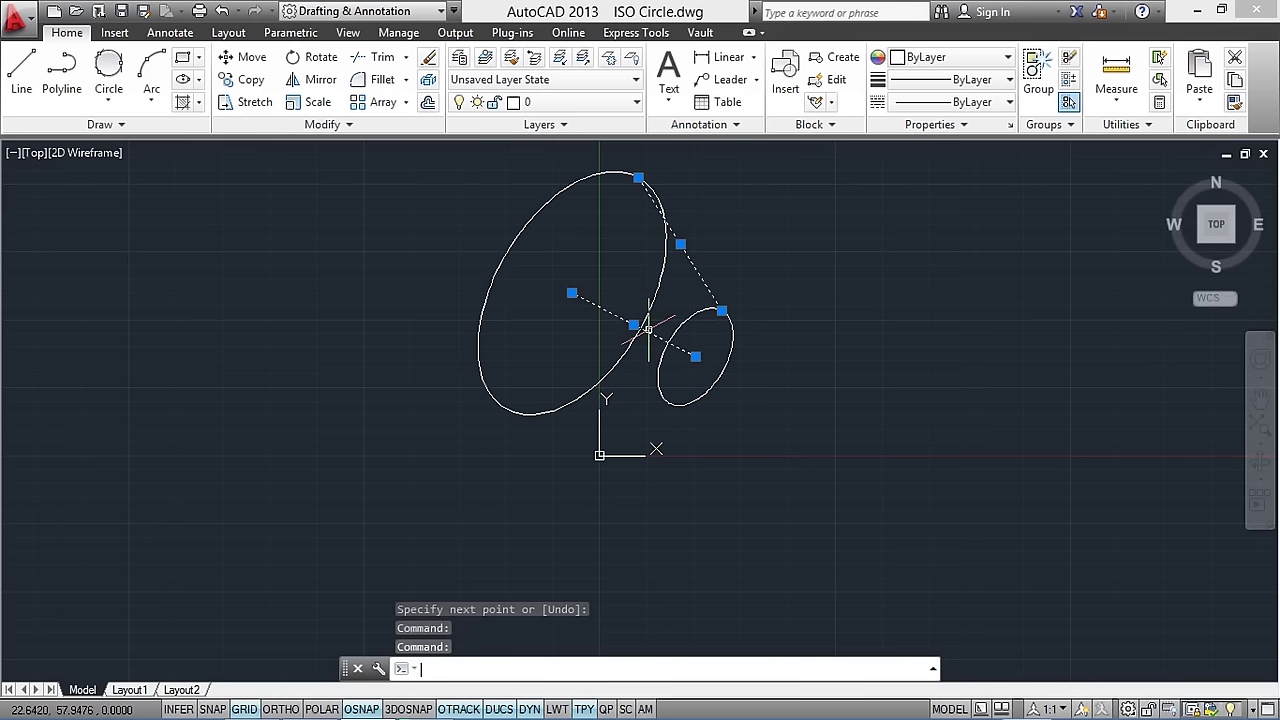
pyautogui.press('Delete')
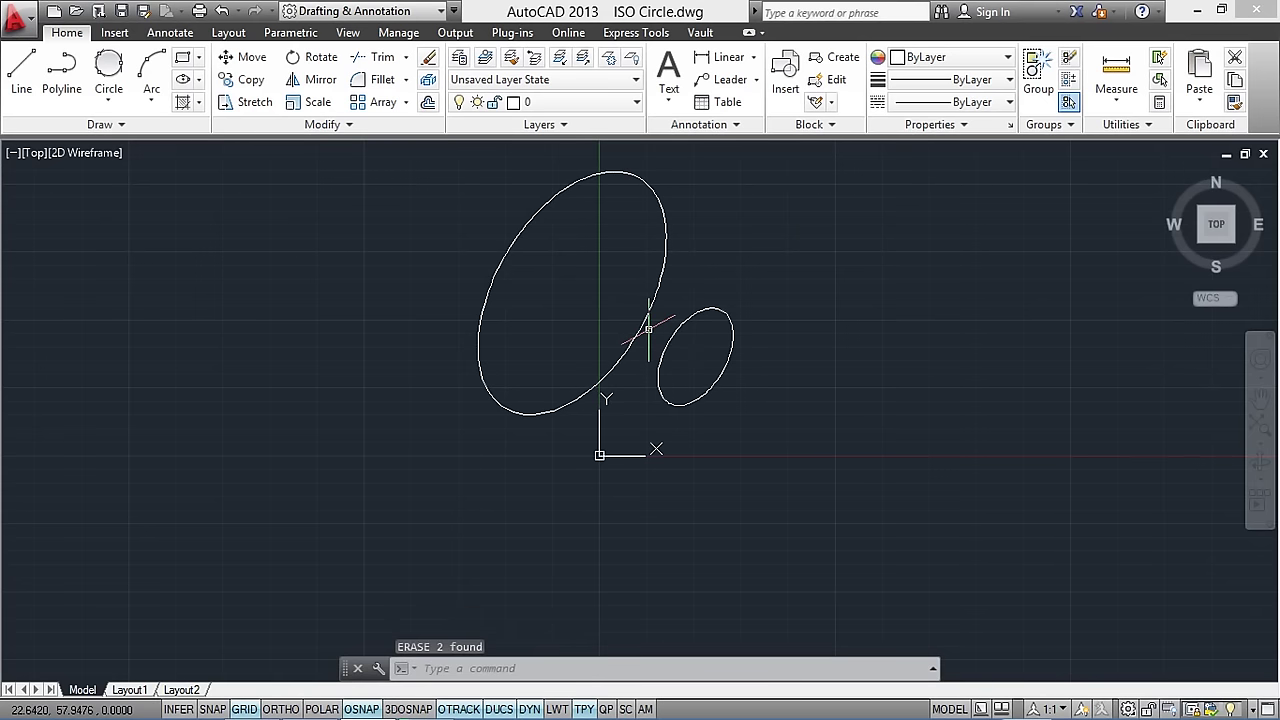
pyautogui.moveTo(770, 350); pyautogui.dragTo(604, 373, button='middle')
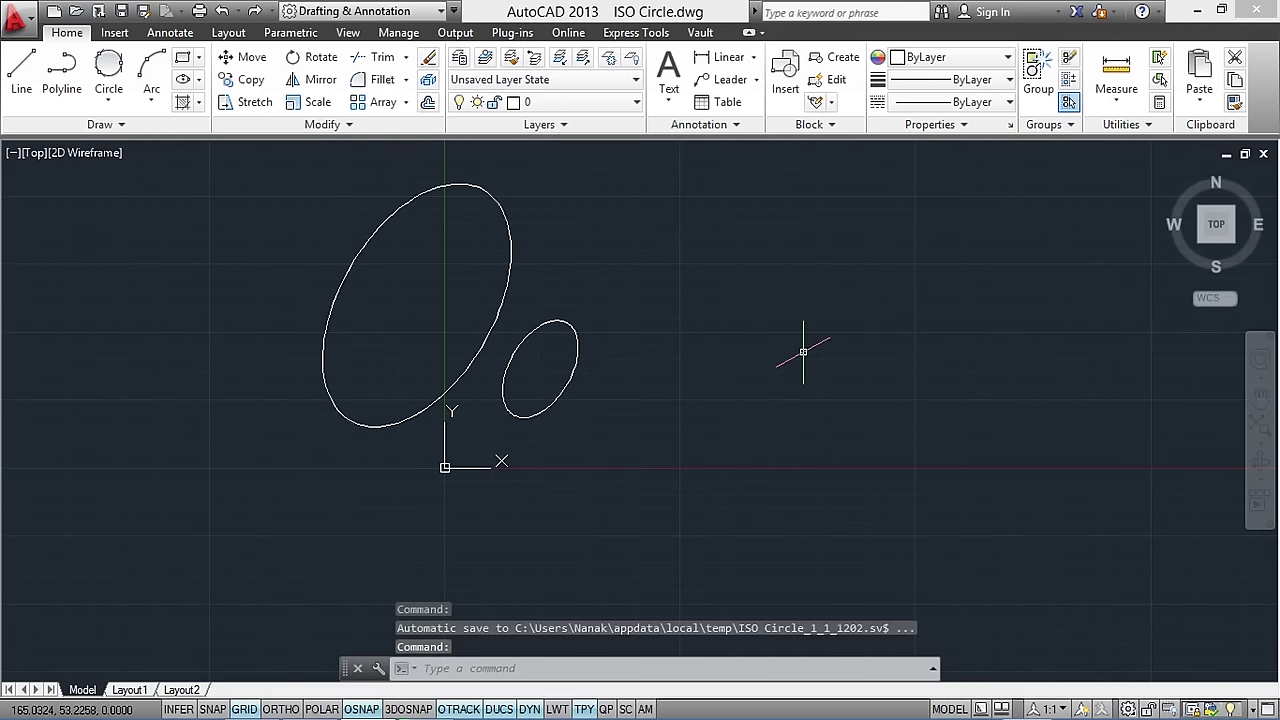
# Step: On the Left isoplane, draw a radius-100 isocircle right of the existing ellipses
pyautogui.press('F5')
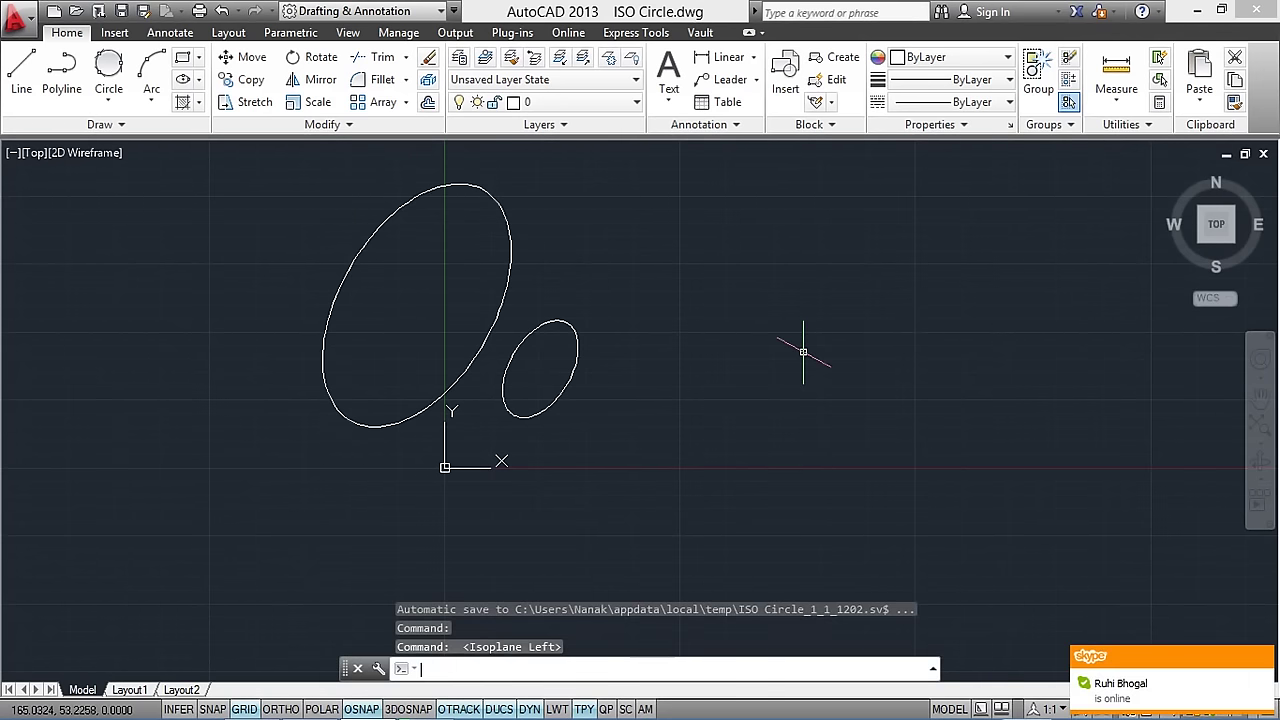
pyautogui.write('e')
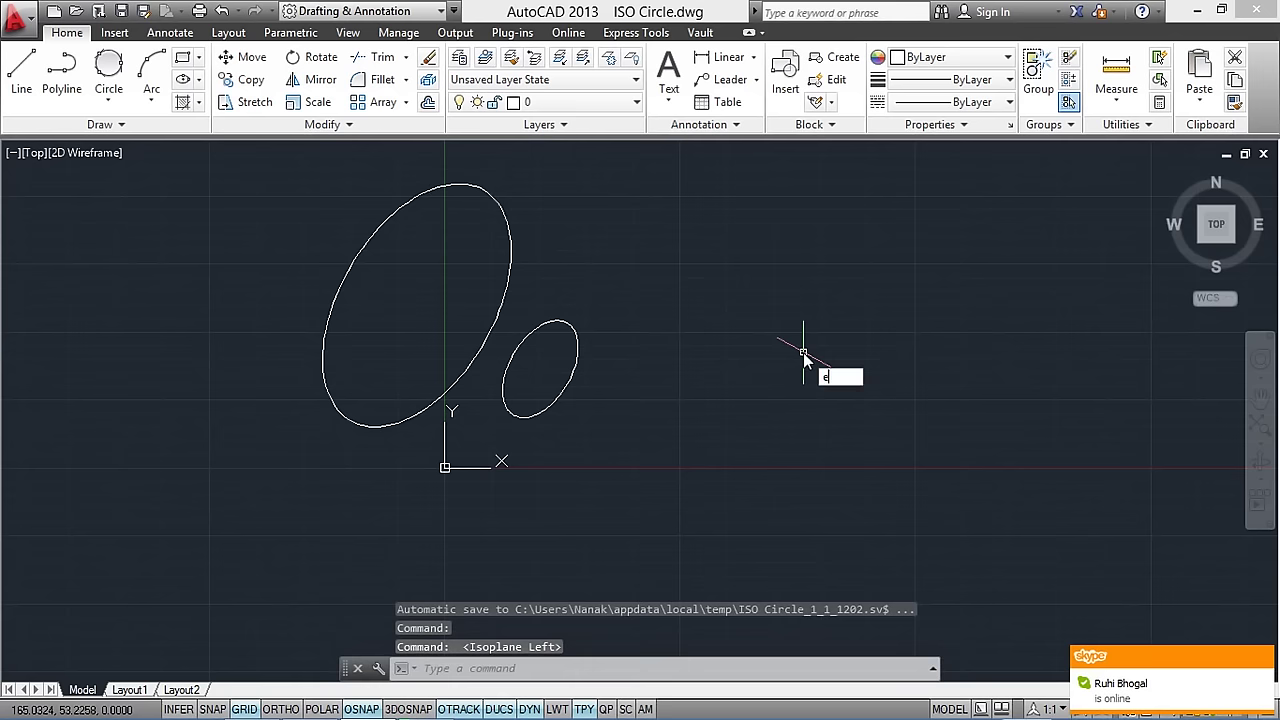
pyautogui.write('l')
pyautogui.press('Return')
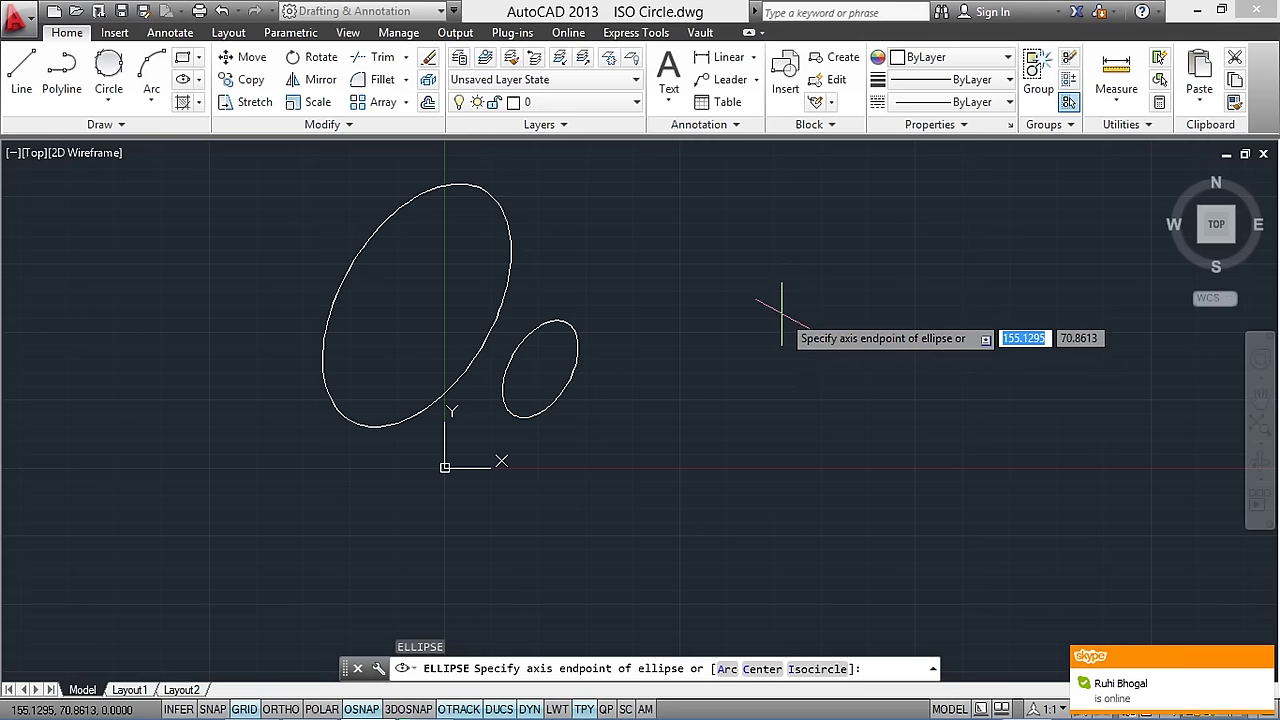
pyautogui.click(800, 668)
pyautogui.click(795, 350)
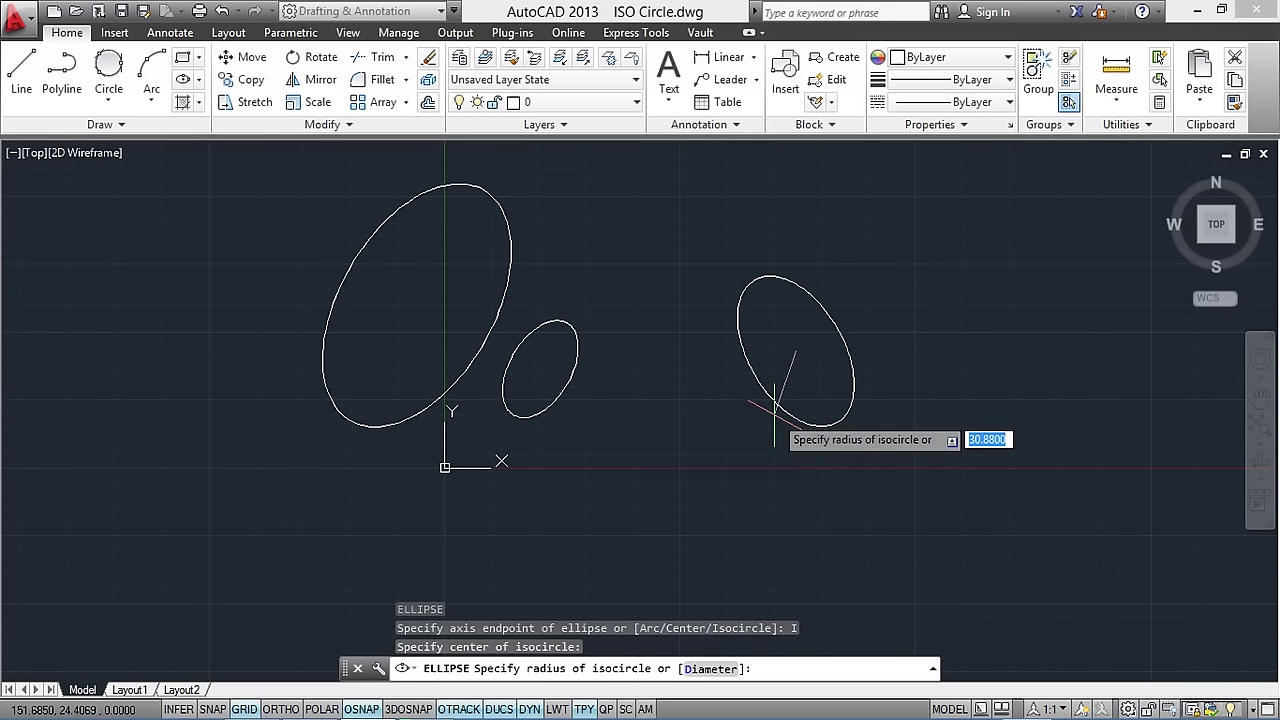
pyautogui.write('100')
pyautogui.press('Return')
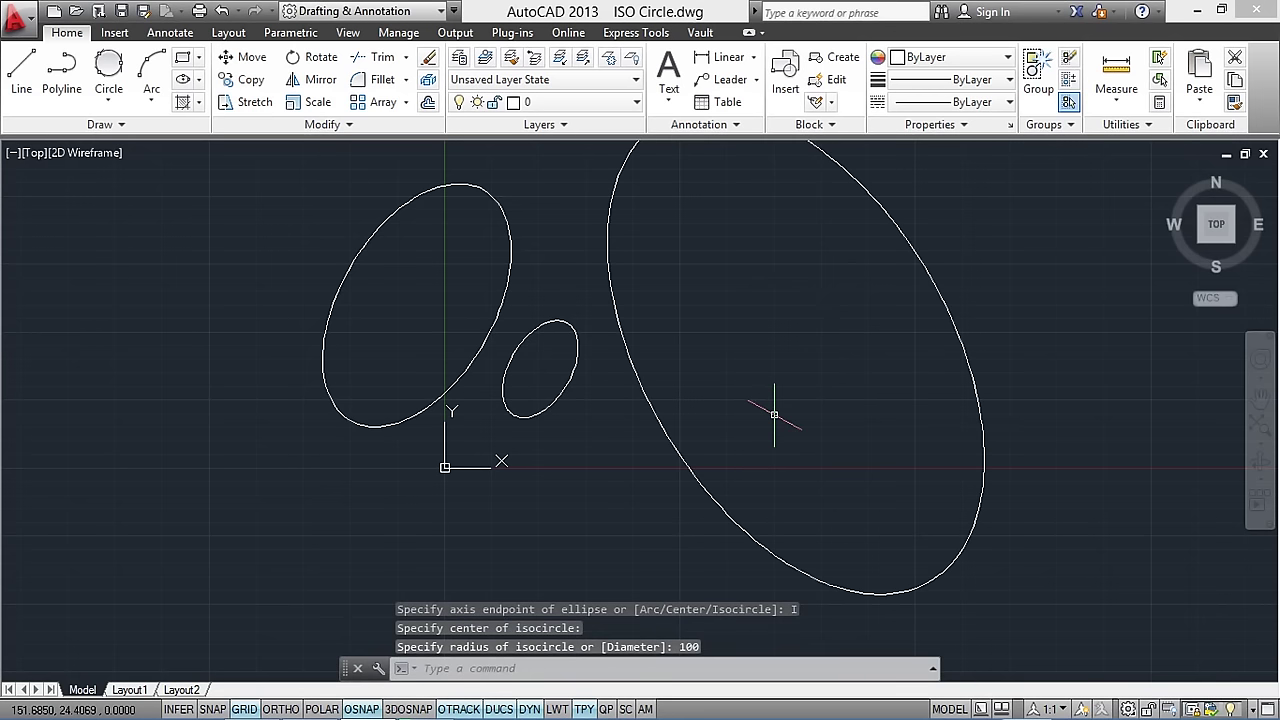
# Step: Draw a concentric radius-75 isocircle inside the radius-100 one
pyautogui.press('Return')
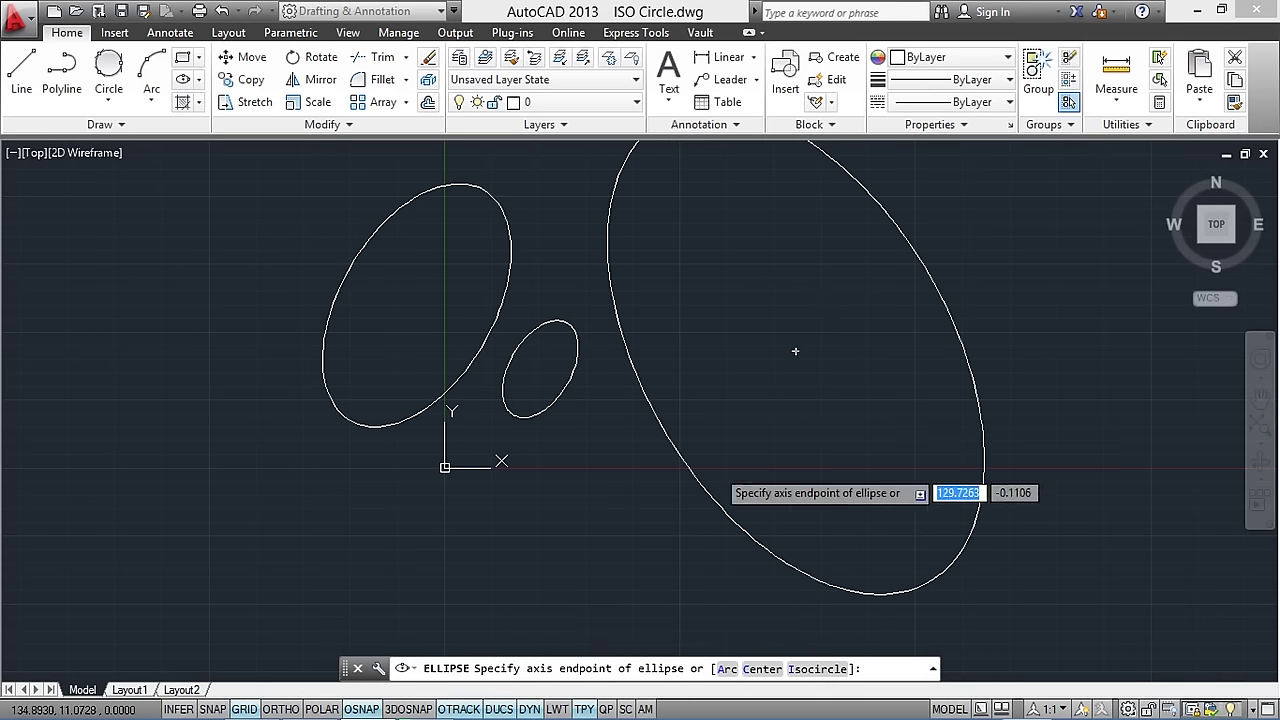
pyautogui.click(795, 350)
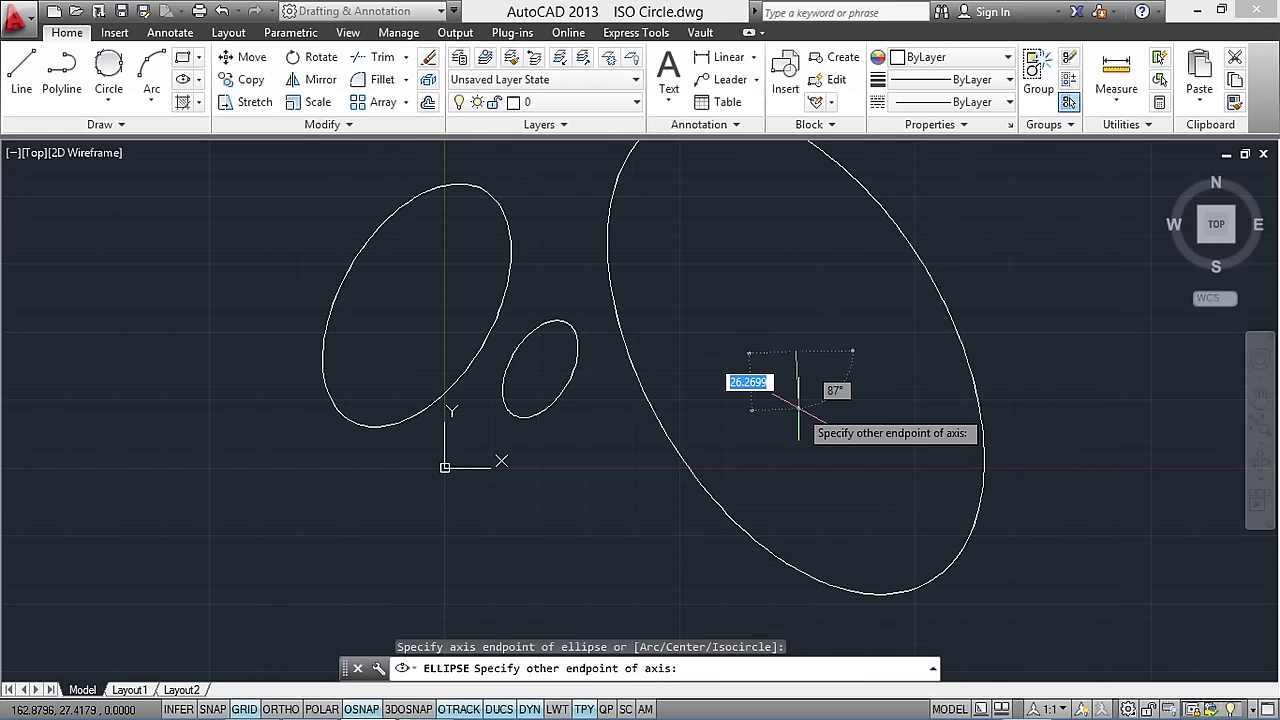
pyautogui.press('Escape')
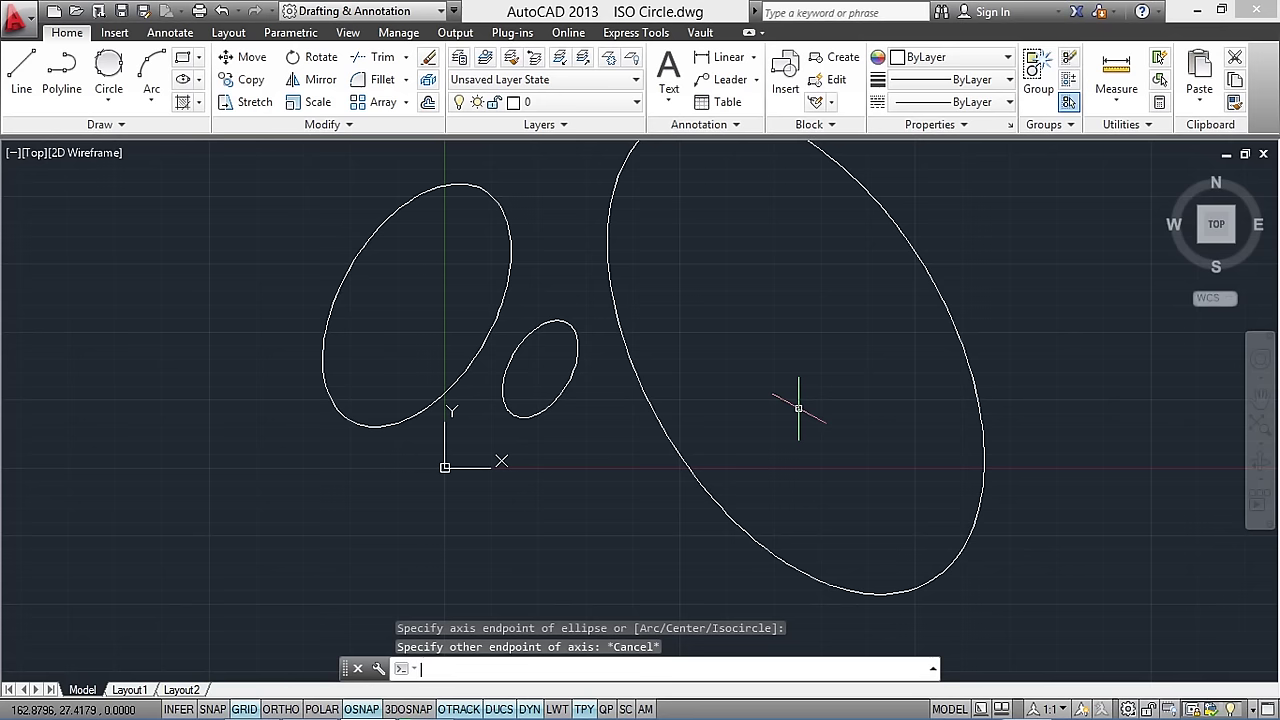
pyautogui.write('el')
pyautogui.press('Return')
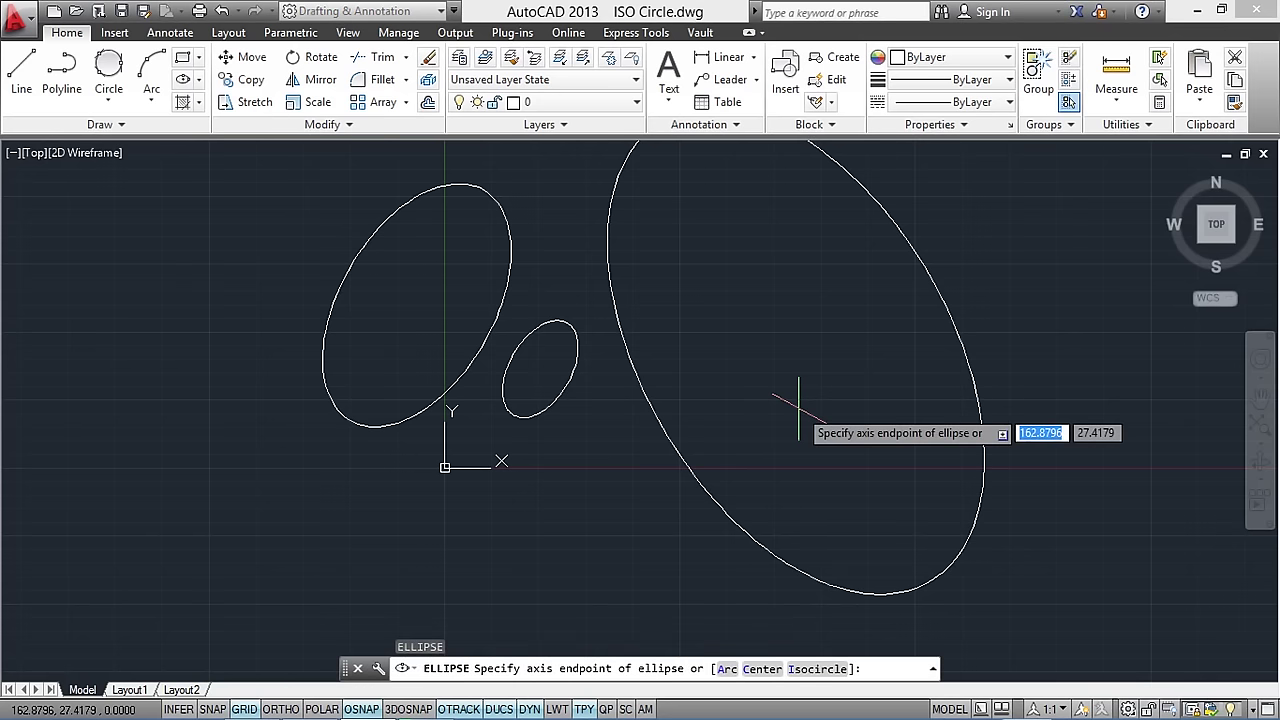
pyautogui.write('i')
pyautogui.press('Return')
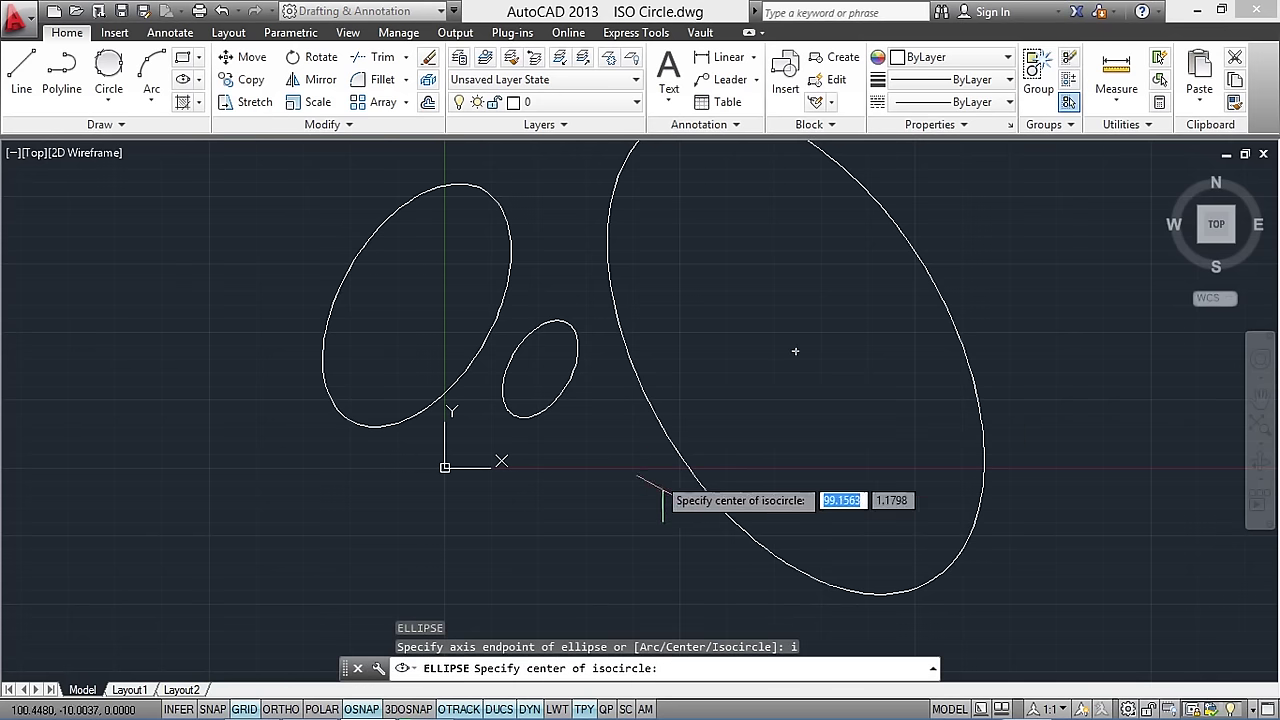
pyautogui.click(795, 351)
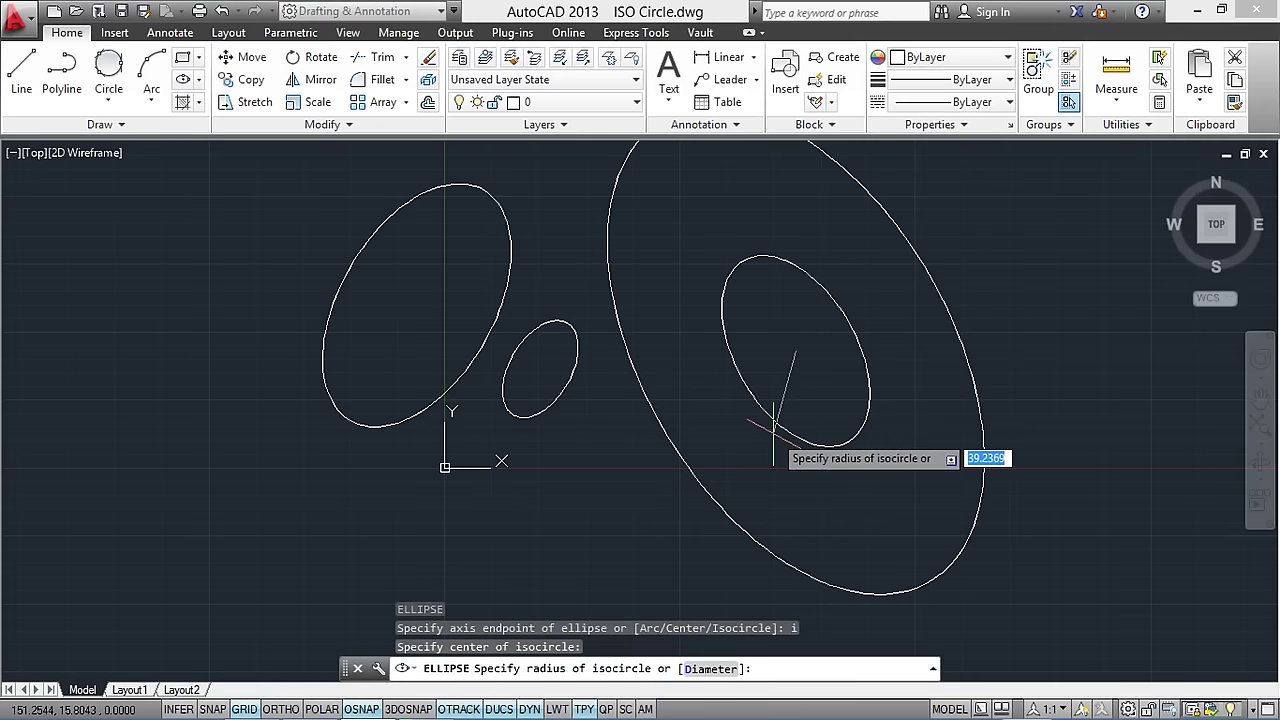
pyautogui.write('75')
pyautogui.press('Return')
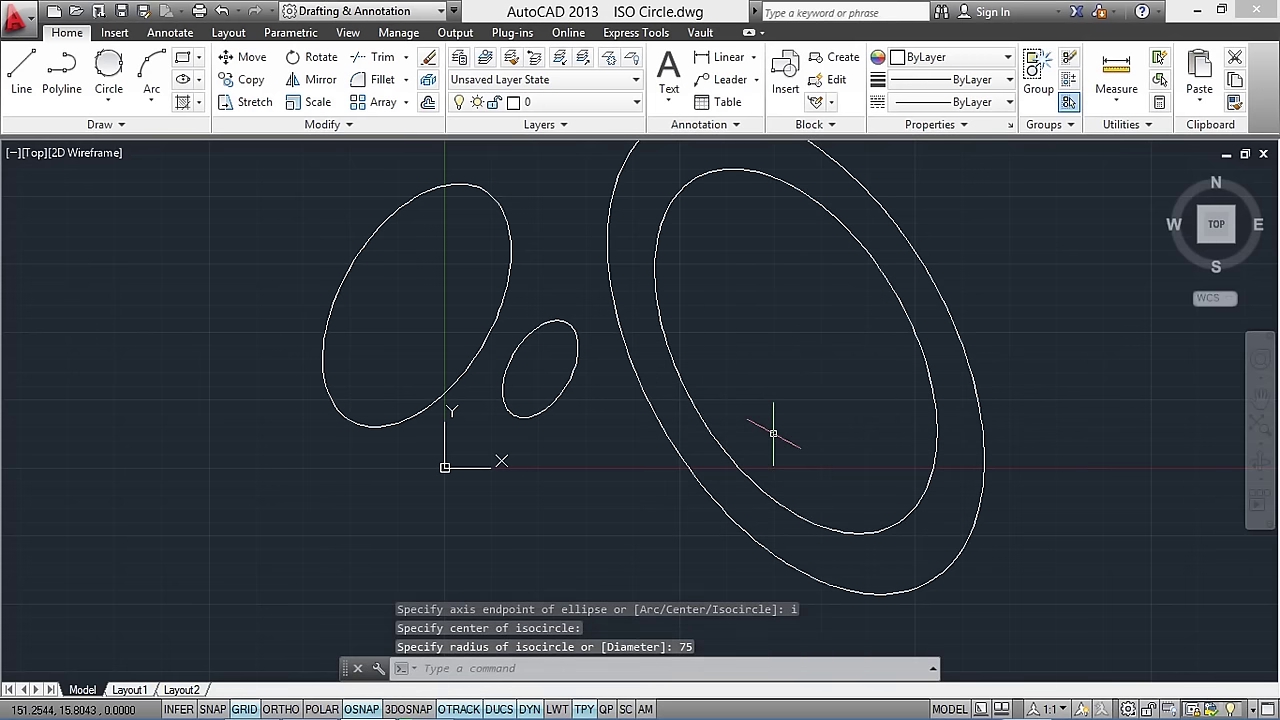
# Step: Zoom and pan to show all four isocircles
pyautogui.moveTo(757, 428)
pyautogui.mouseDown(button='middle')
pyautogui.moveTo(666, 503)
pyautogui.moveTo(680, 462)
pyautogui.mouseUp(button='middle')
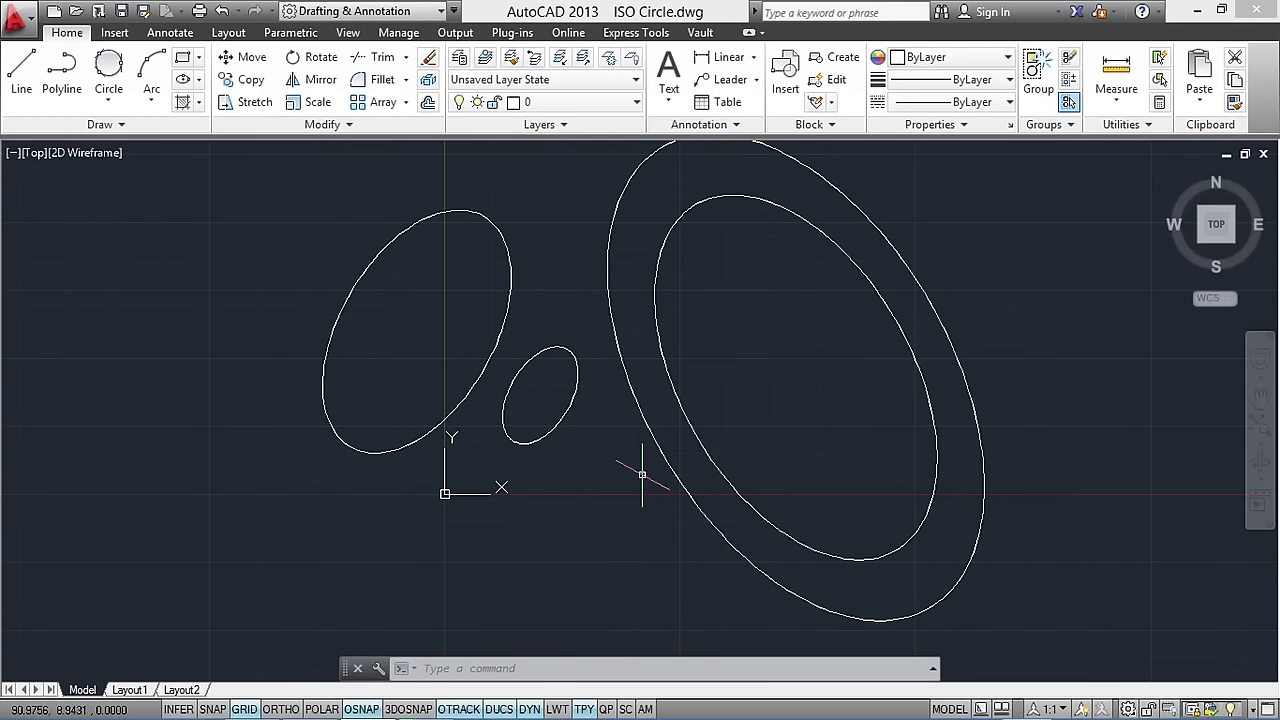
pyautogui.middleClick(642, 474)
pyautogui.middleClick(642, 474)
pyautogui.scroll(2, 680, 430)
pyautogui.scroll(2, 696, 403)
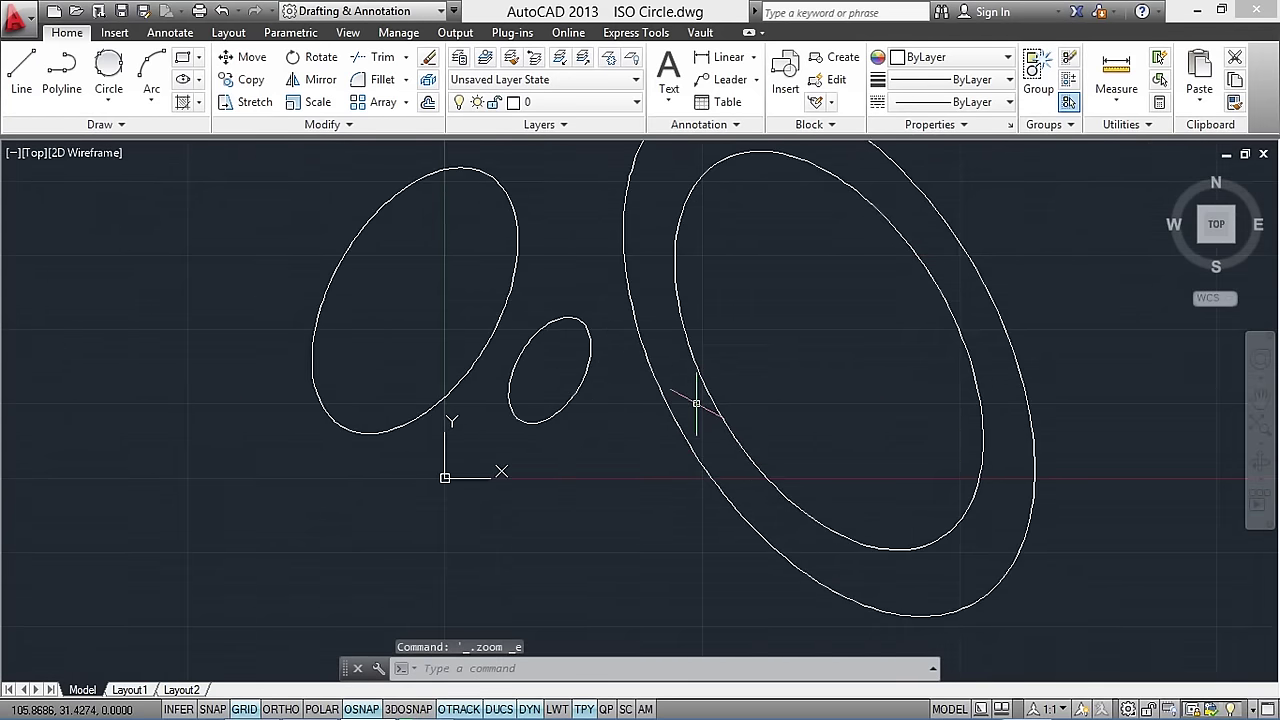
pyautogui.moveTo(640, 450); pyautogui.dragTo(721, 424, button='middle')
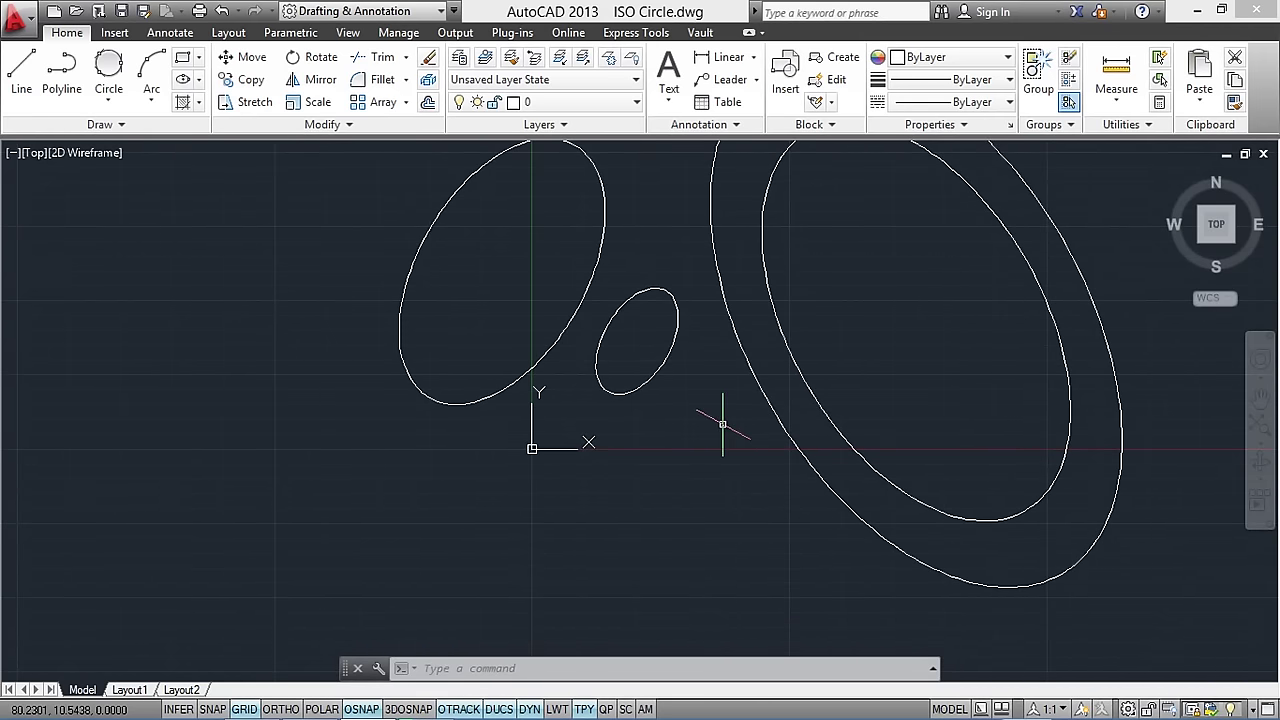
# Step: On the Top isoplane, draw a radius-10 isocircle left of the existing ellipses
pyautogui.press('F5')
pyautogui.scroll(-2, 640, 470)
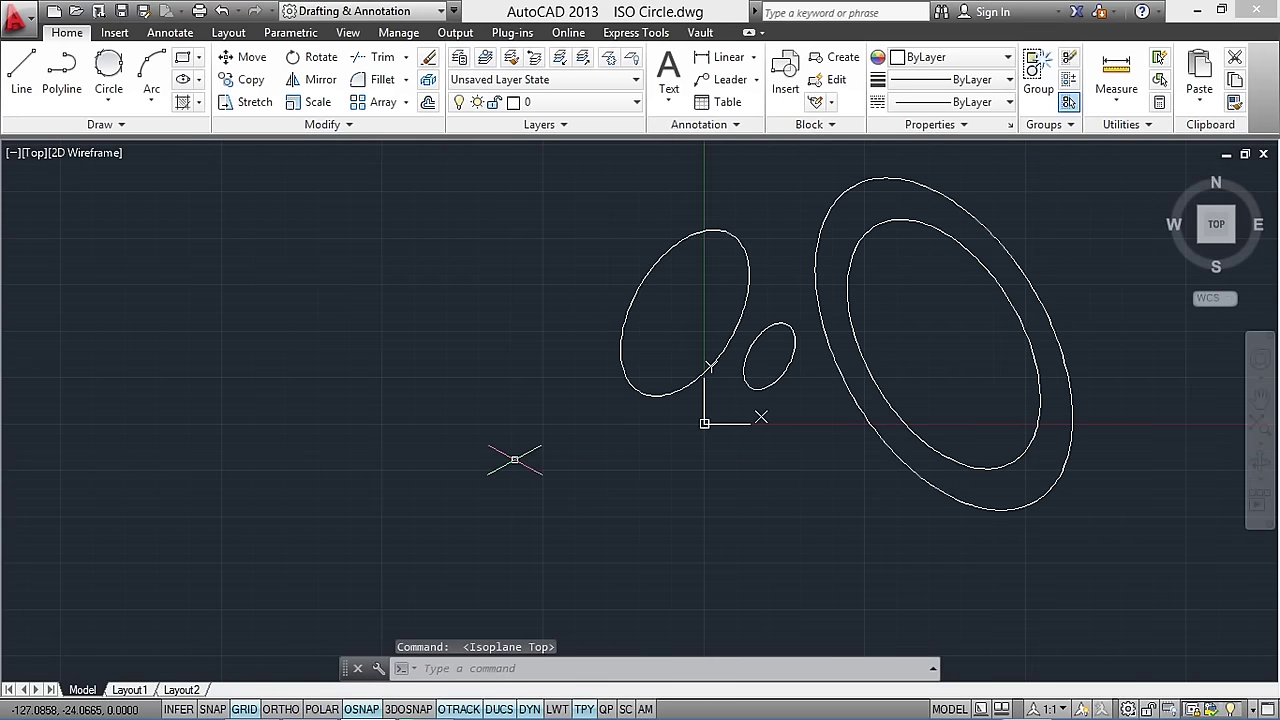
pyautogui.write('e')
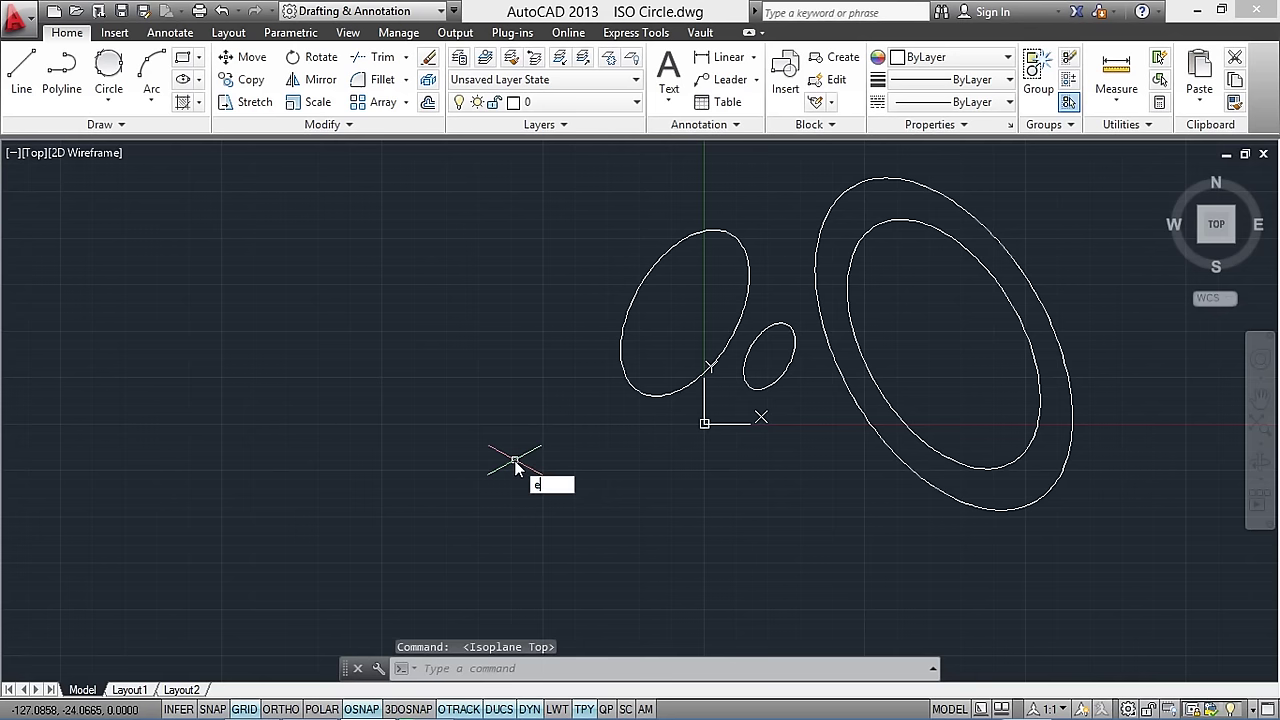
pyautogui.write('l')
pyautogui.press('Return')
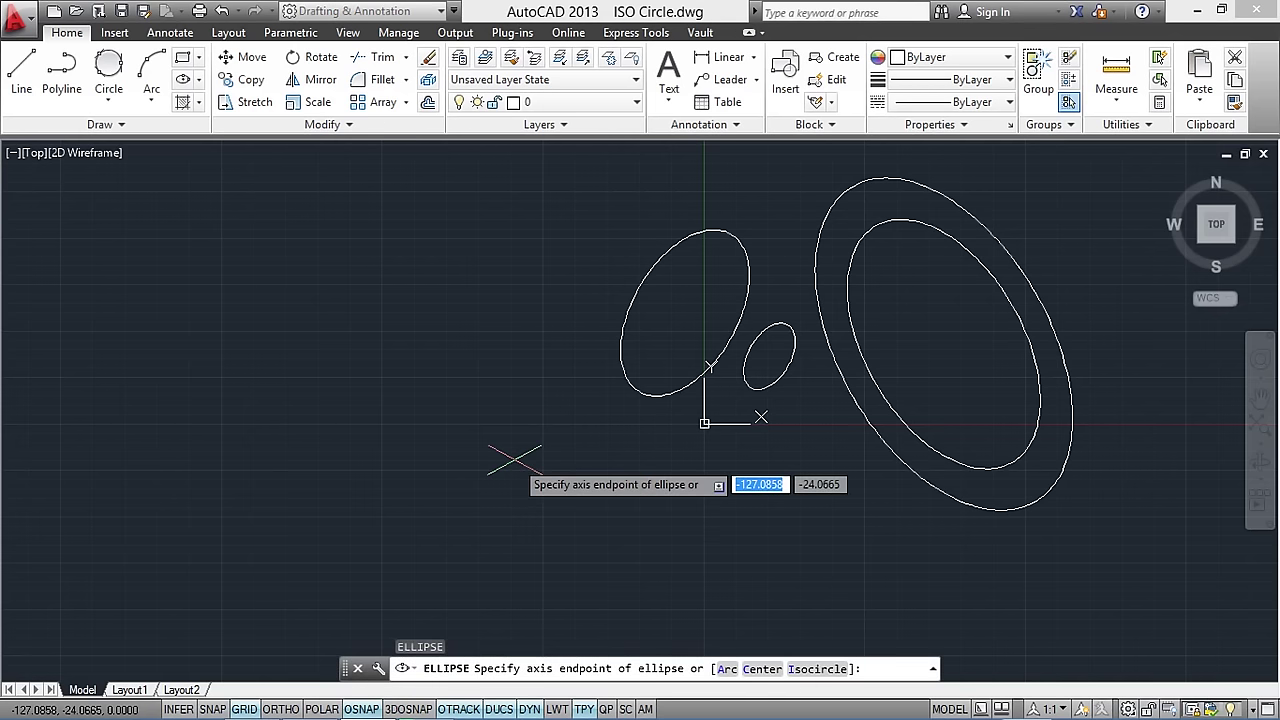
pyautogui.write('i')
pyautogui.press('Return')
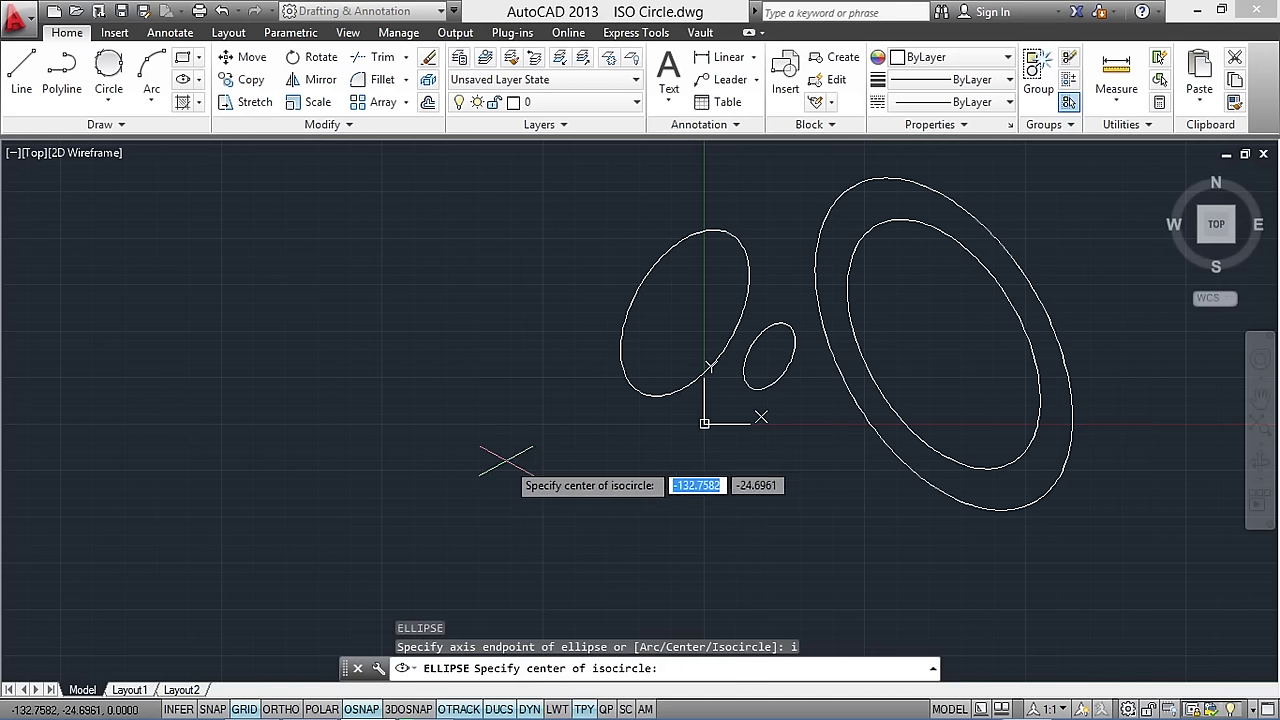
pyautogui.click(504, 458)
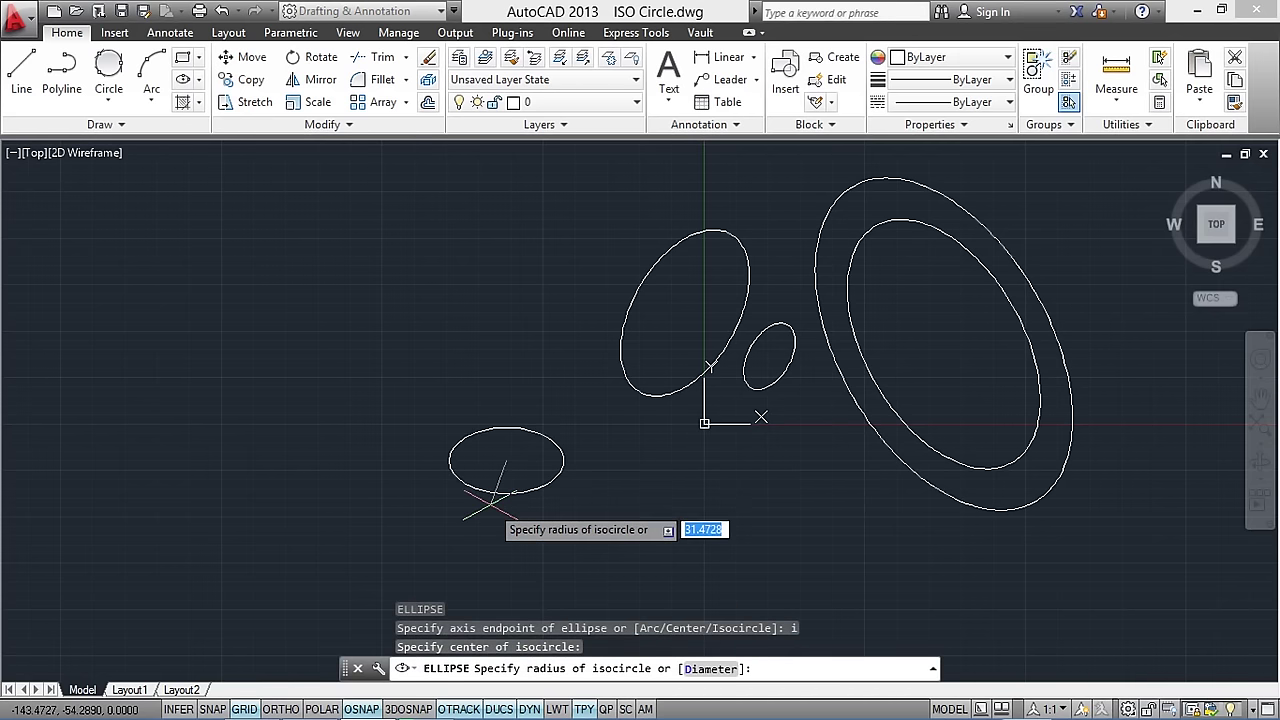
pyautogui.write('10')
pyautogui.press('Return')
pyautogui.scroll(2, 490, 505)
pyautogui.scroll(2, 490, 505)
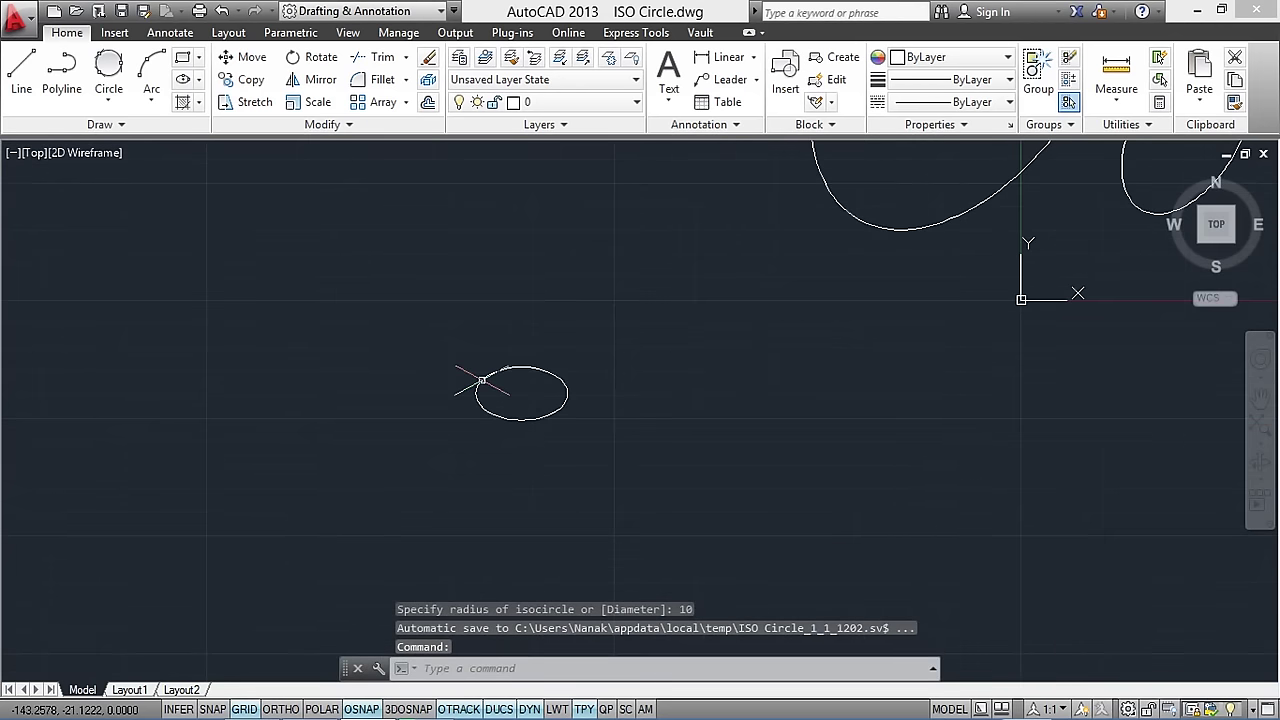
pyautogui.moveTo(482, 381); pyautogui.dragTo(525, 435, button='middle')
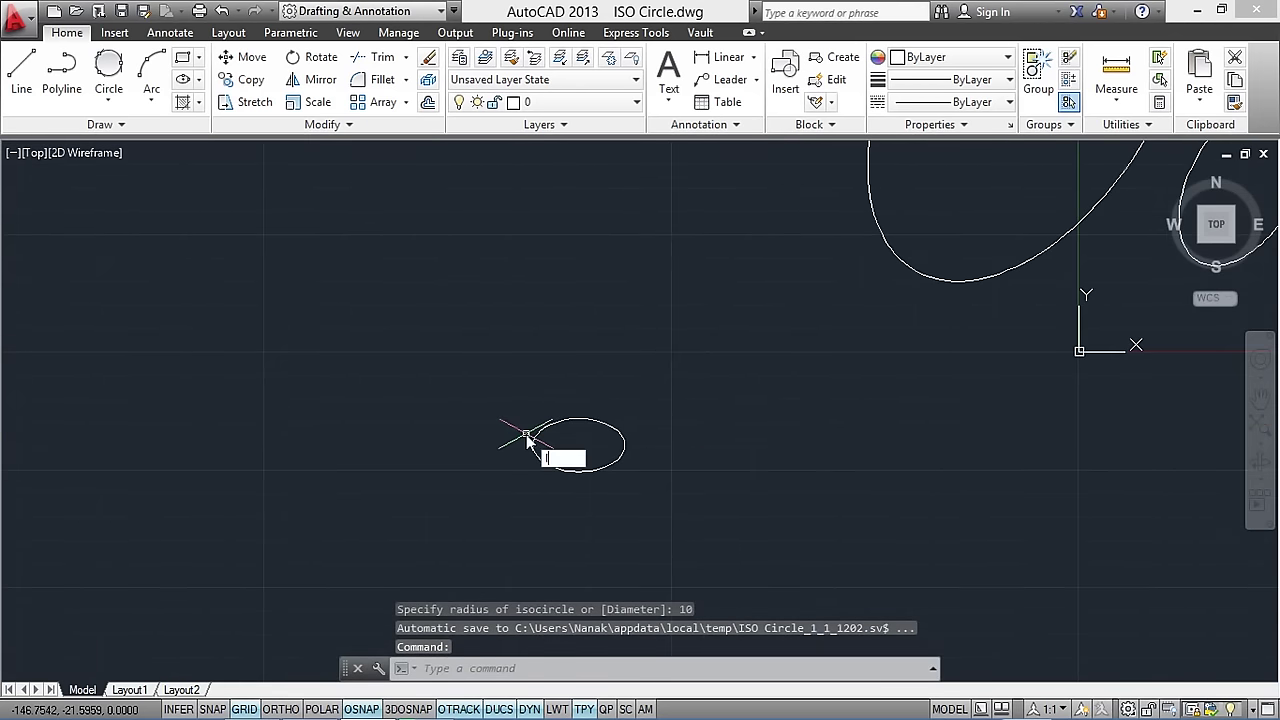
# Step: Draw a 60-unit vertical line up from the small isocircle's centre, then restore the Top isoplane
pyautogui.write('l')
pyautogui.press('Return')
pyautogui.click(578, 442)
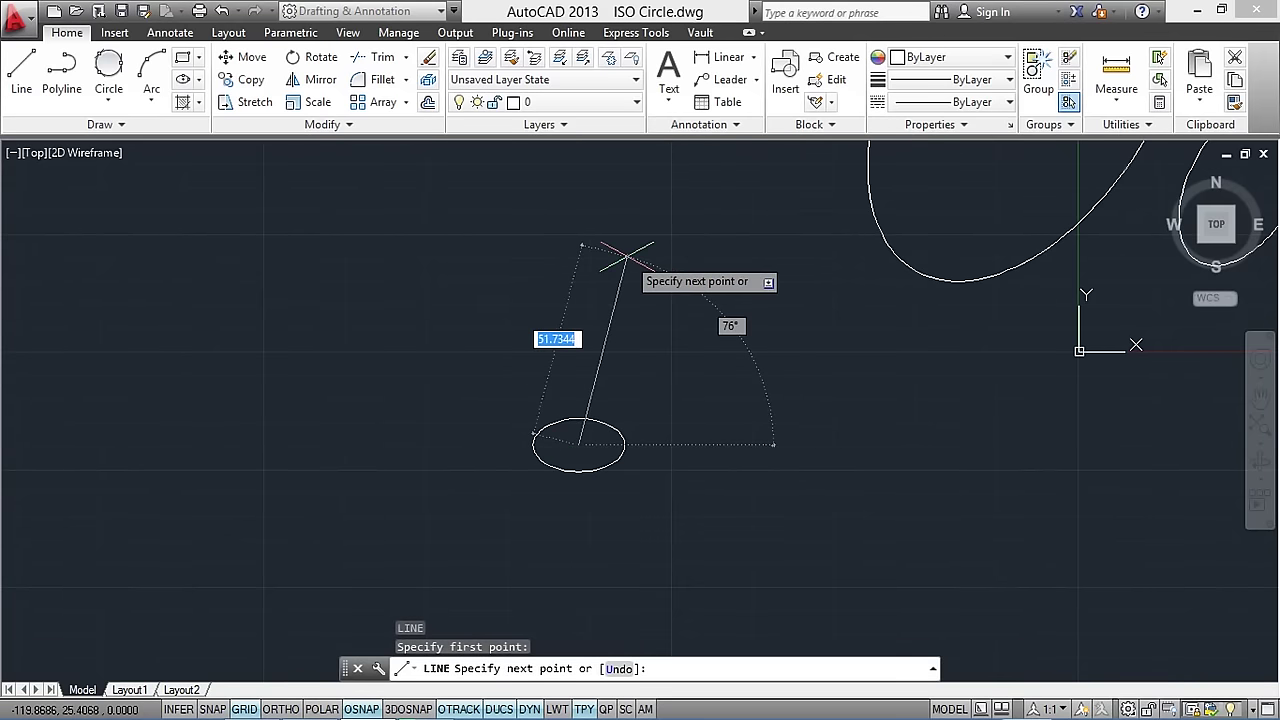
pyautogui.press('F8')
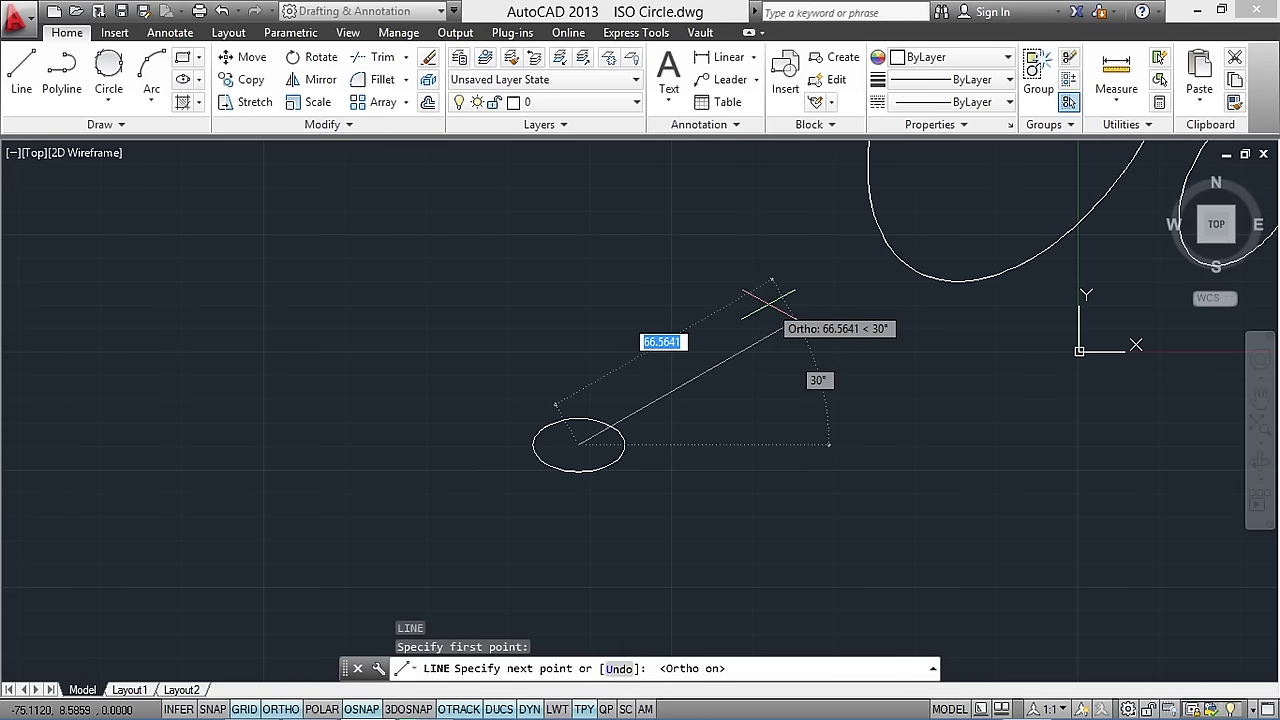
pyautogui.press('F5')
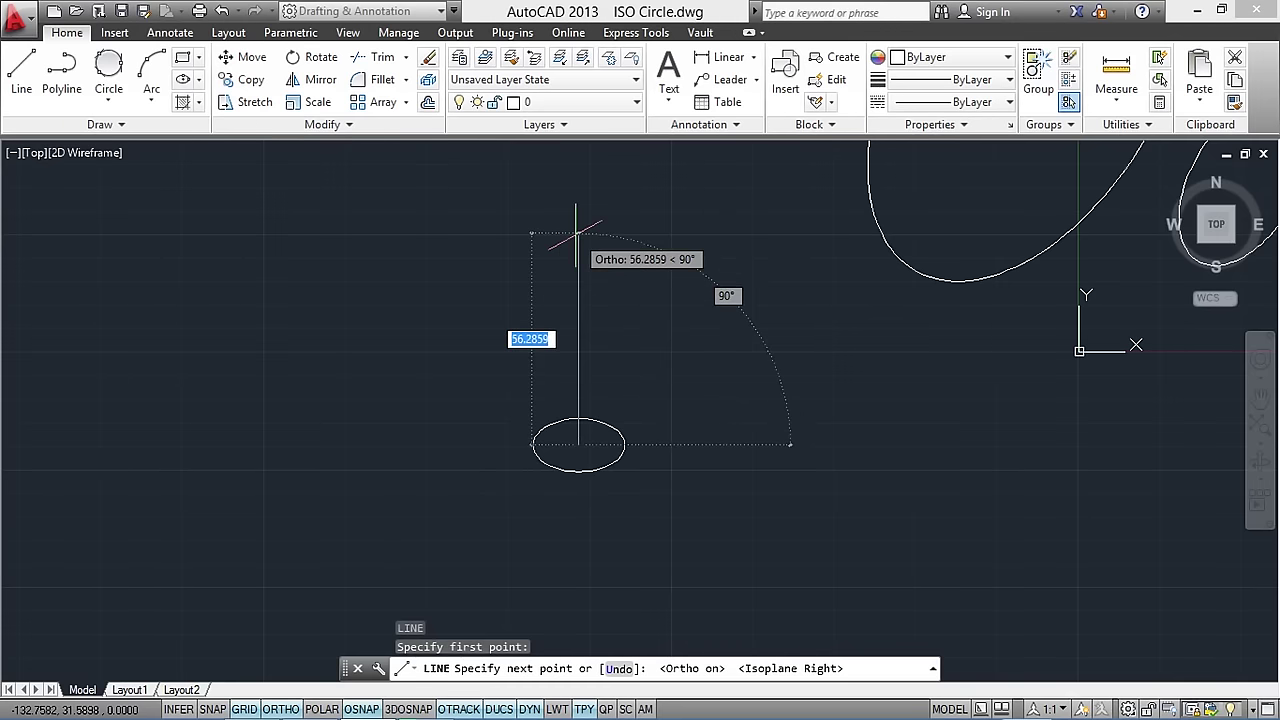
pyautogui.write('60')
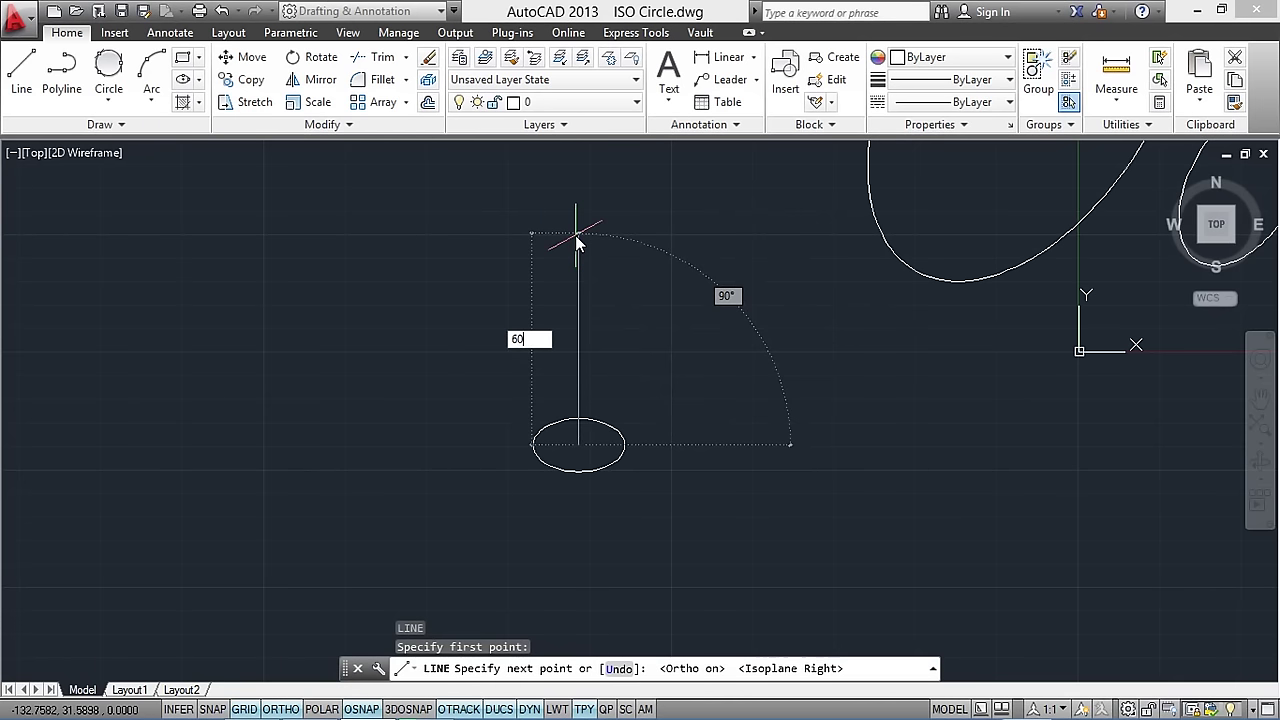
pyautogui.press('Return')
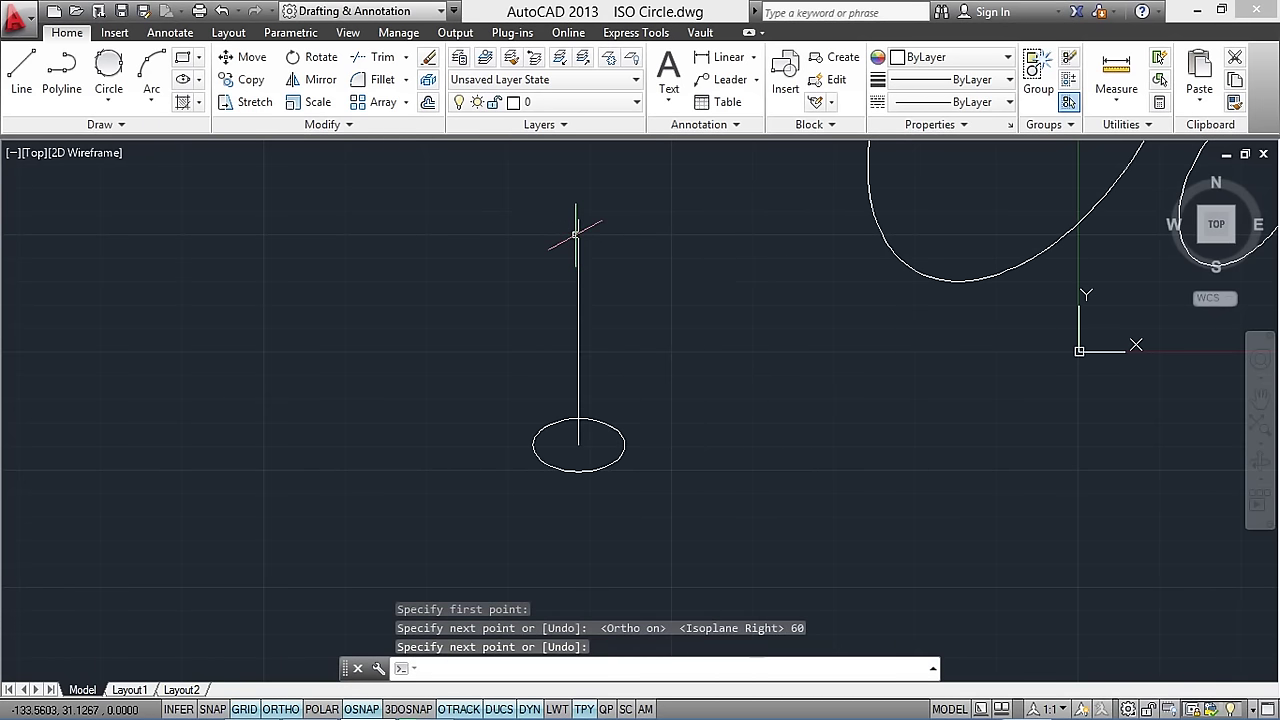
pyautogui.press('Return')
pyautogui.press('F5')
pyautogui.press('F5')
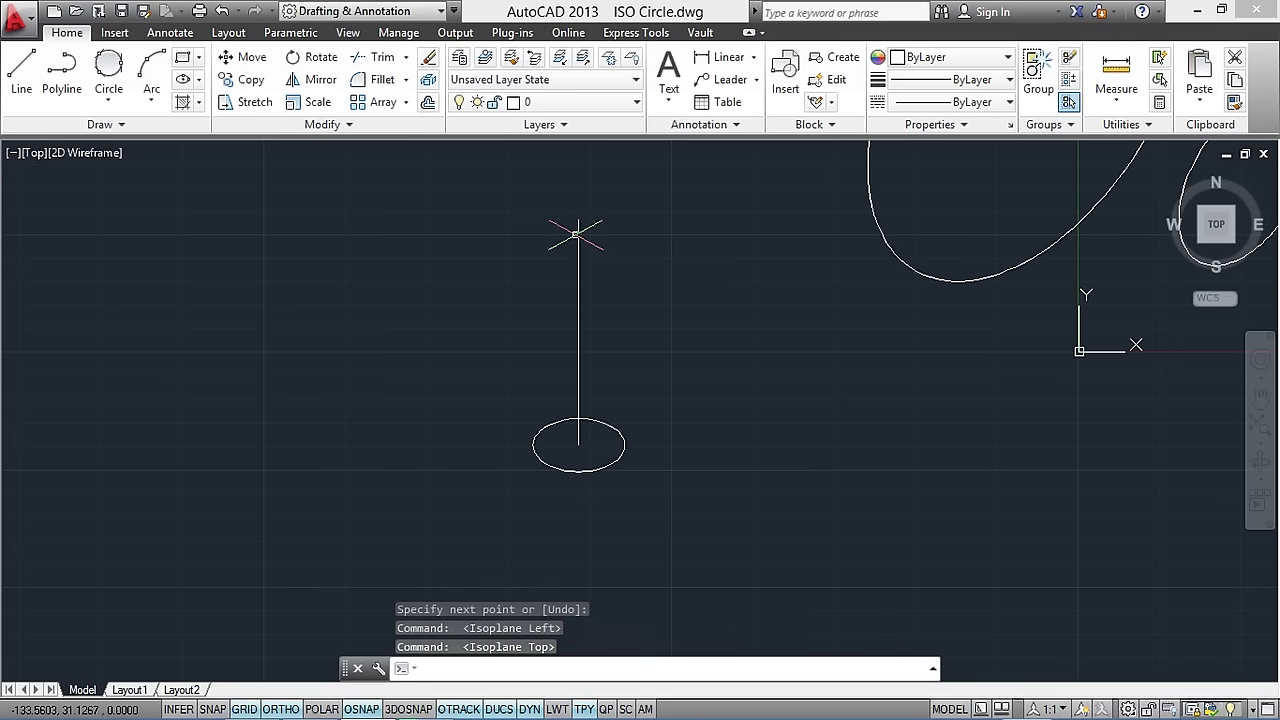
# Step: Draw a radius-10 isocircle centred on the top endpoint of the 60-unit vertical line
pyautogui.write('el')
pyautogui.press('Return')
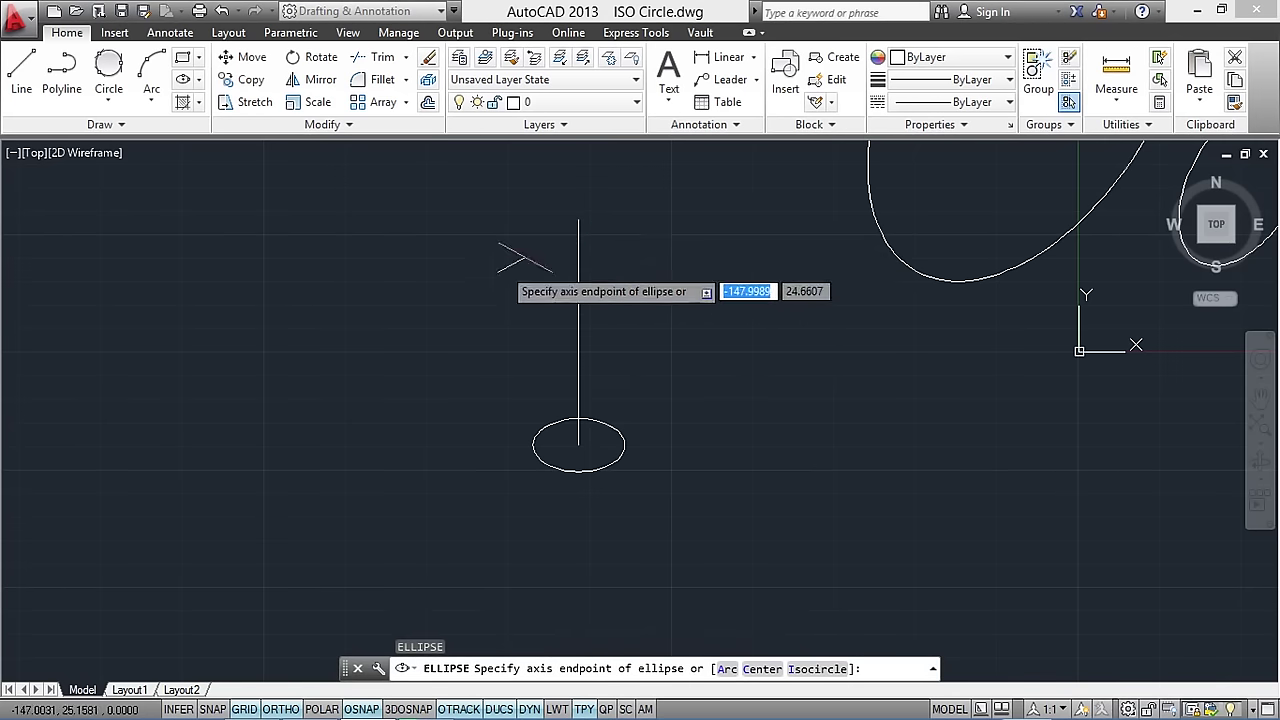
pyautogui.click(578, 218)
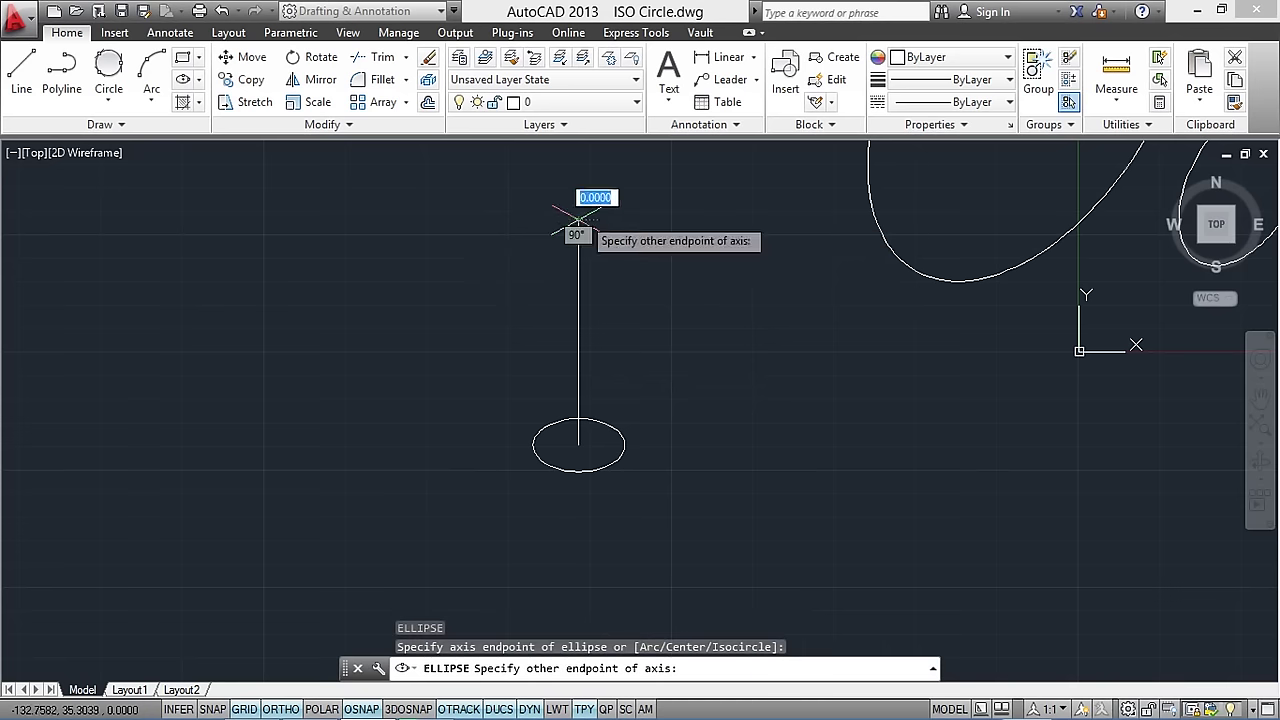
pyautogui.press('Escape')
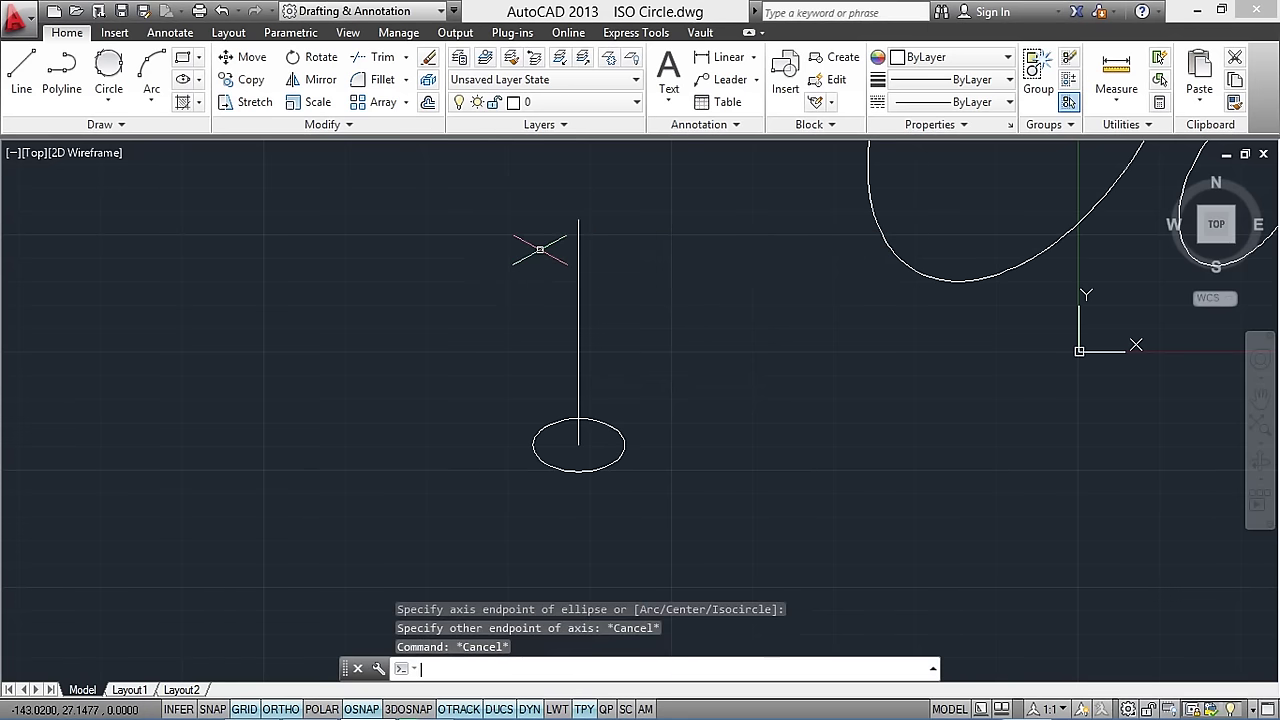
pyautogui.press('Return')
pyautogui.write('i')
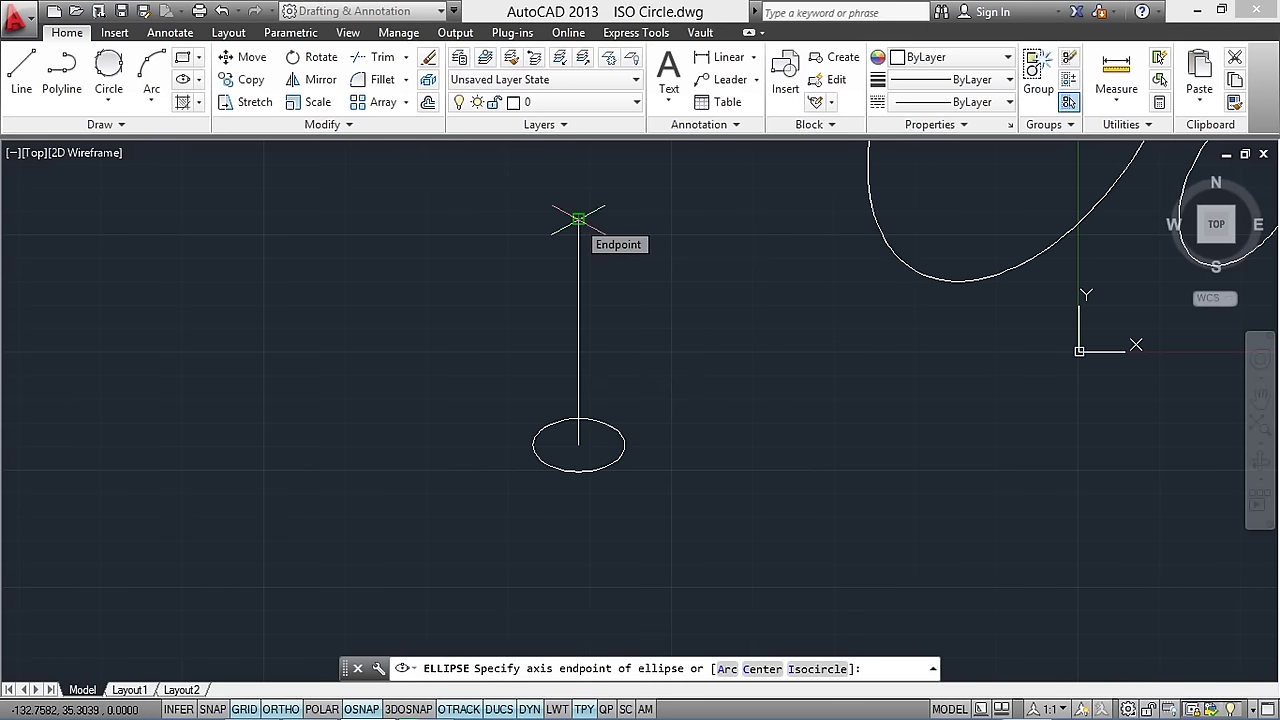
pyautogui.press('Return')
pyautogui.click(578, 218)
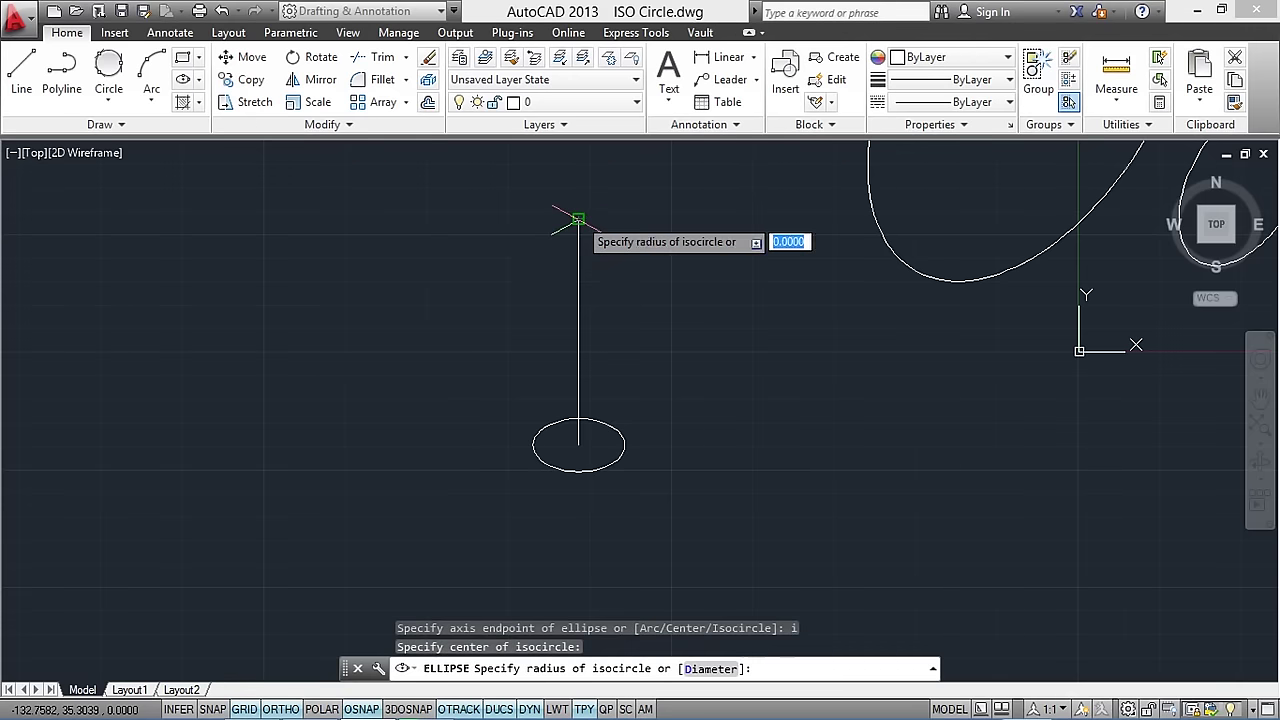
pyautogui.write('1')
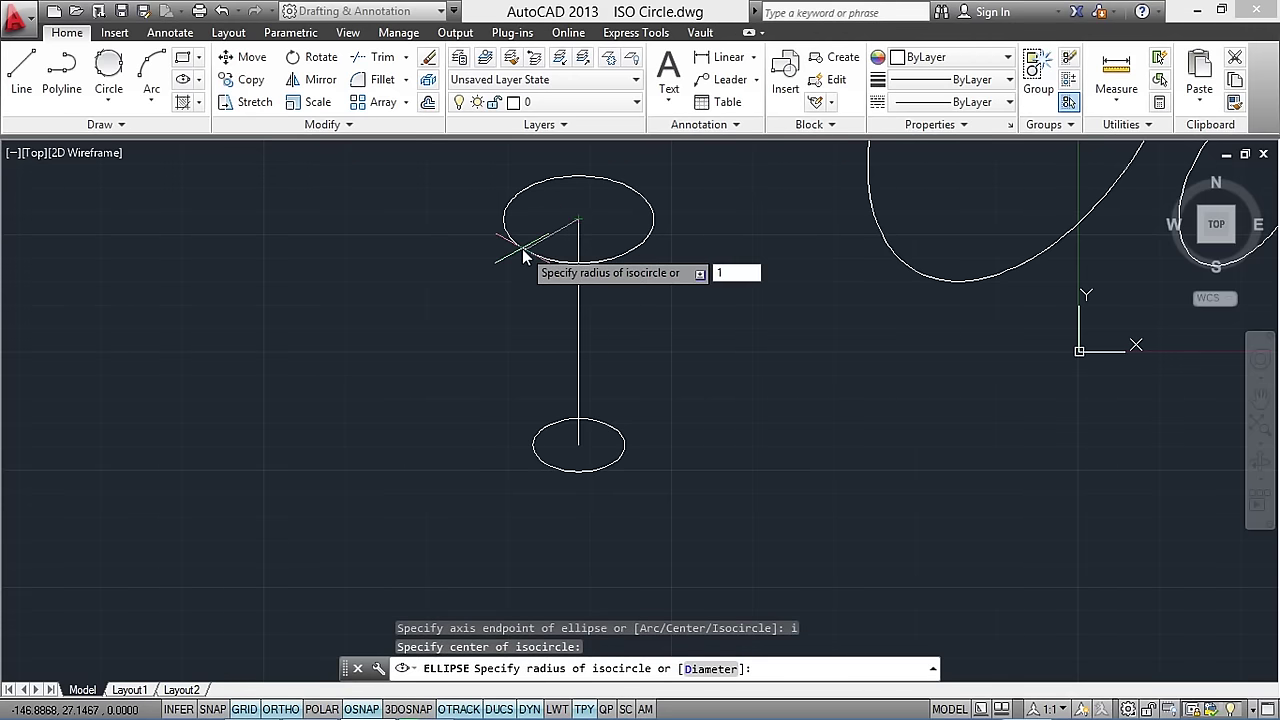
pyautogui.write('0')
pyautogui.press('Return')
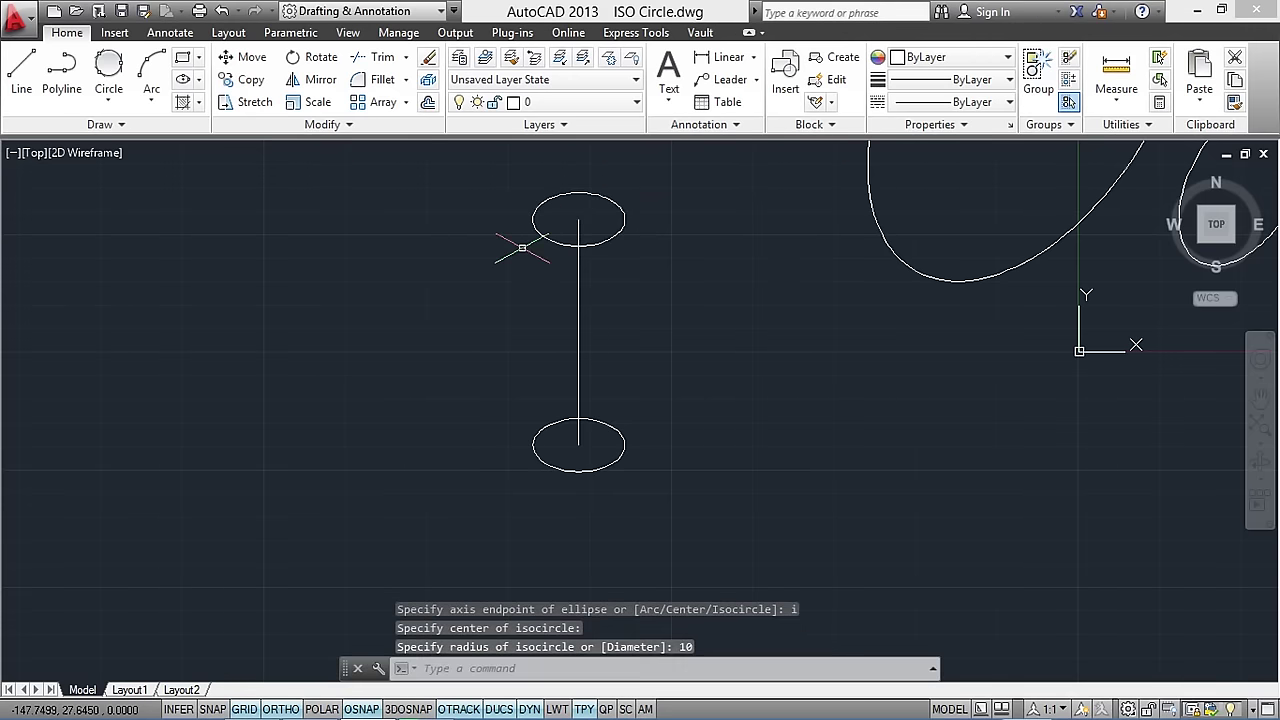
pyautogui.write('l')
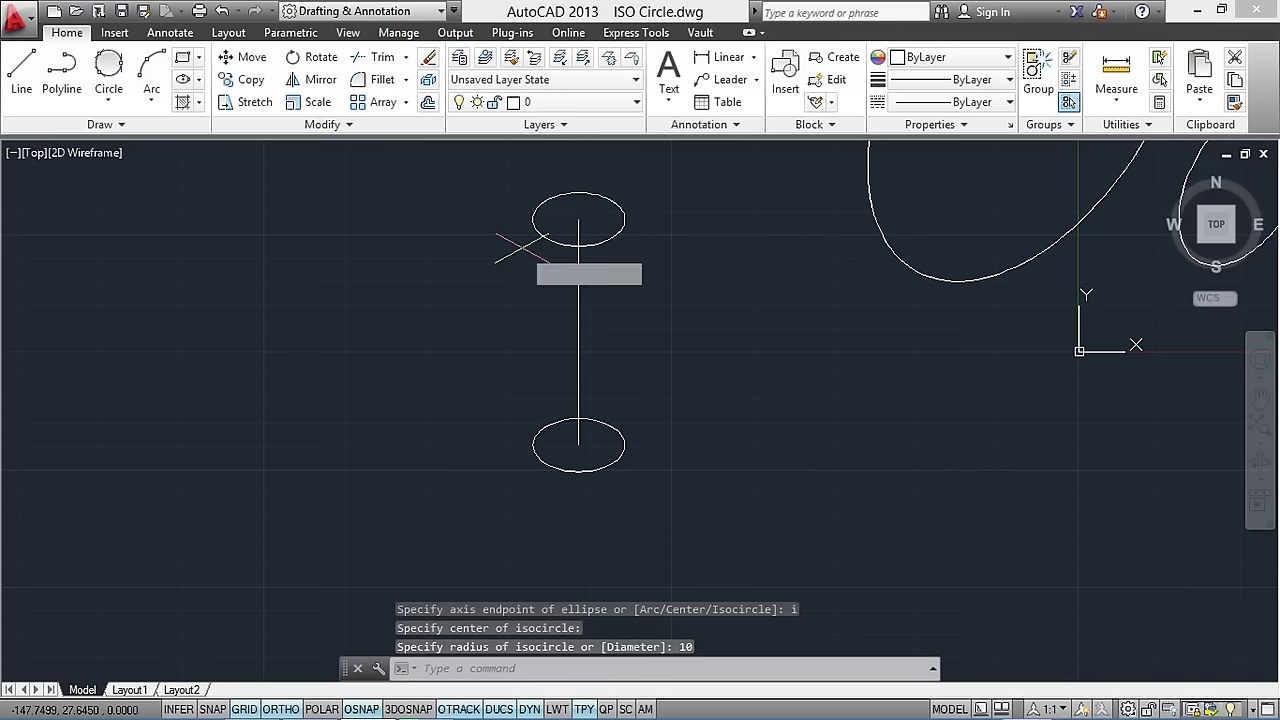
pyautogui.press('Return')
# Step: Draw left and right side edges joining the top and bottom isocircles
pyautogui.click(578, 218)
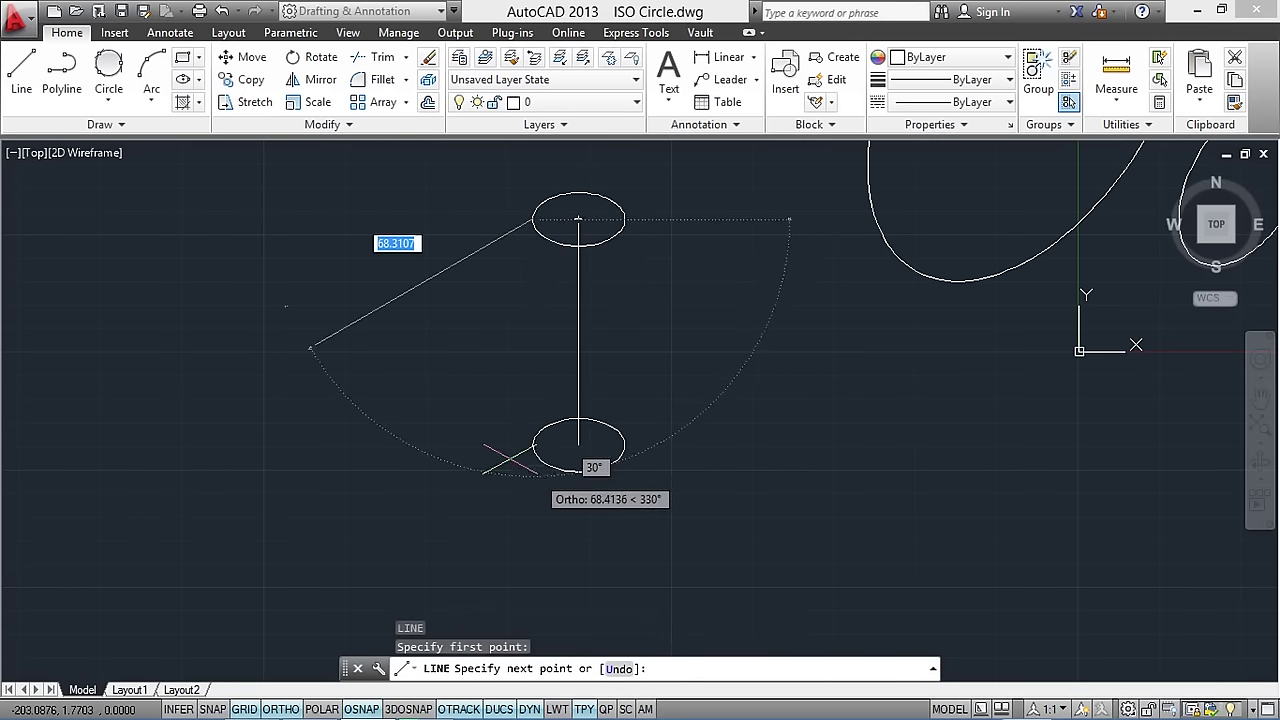
pyautogui.click(533, 443)
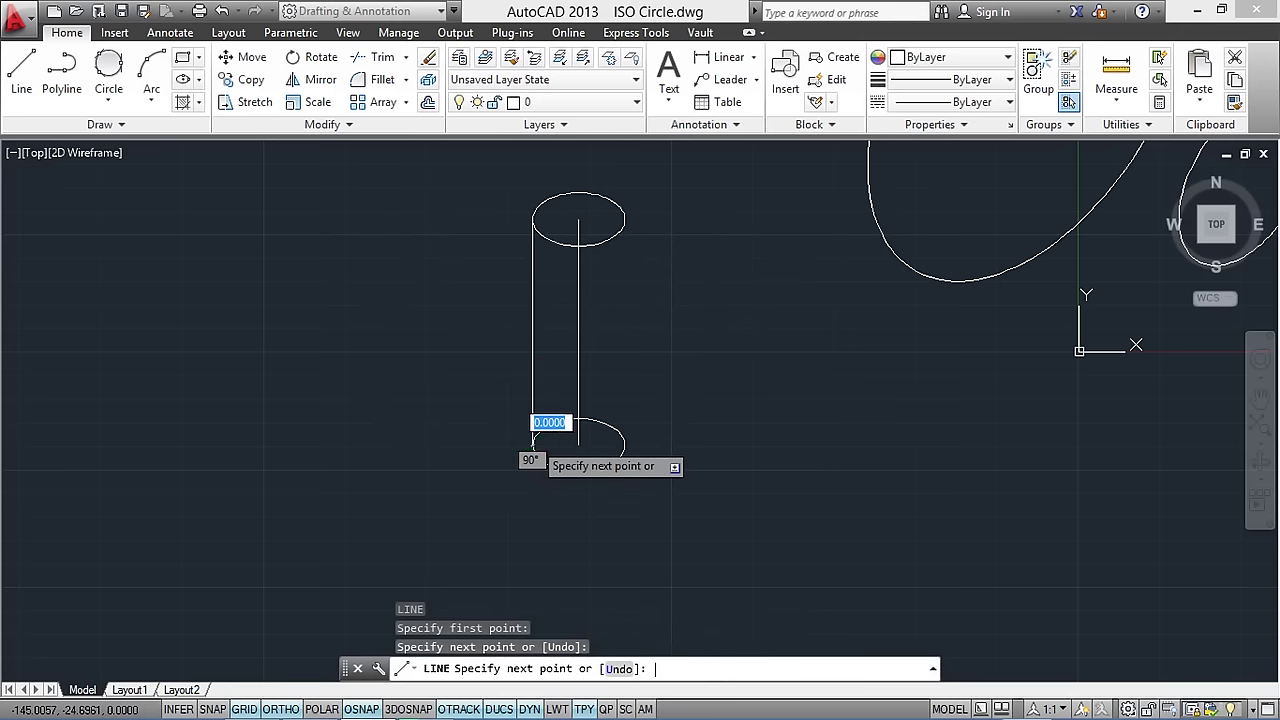
pyautogui.press('Return')
pyautogui.press('Return')
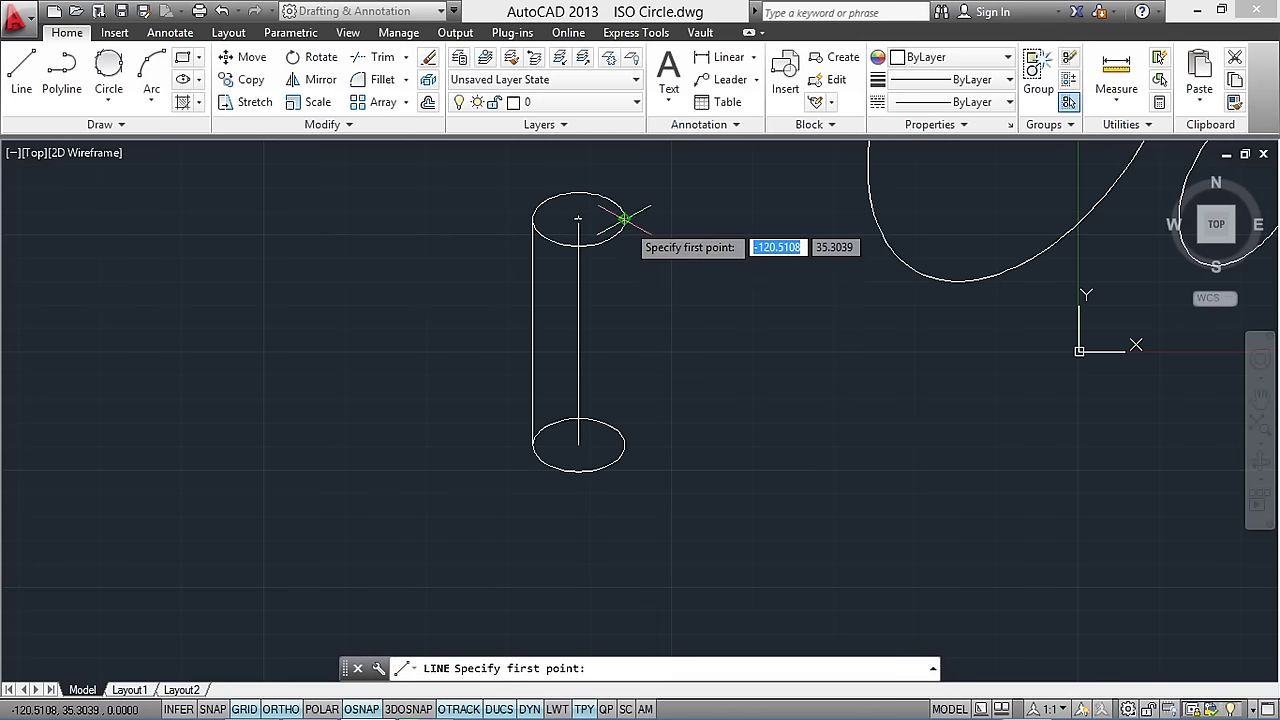
pyautogui.click(624, 218)
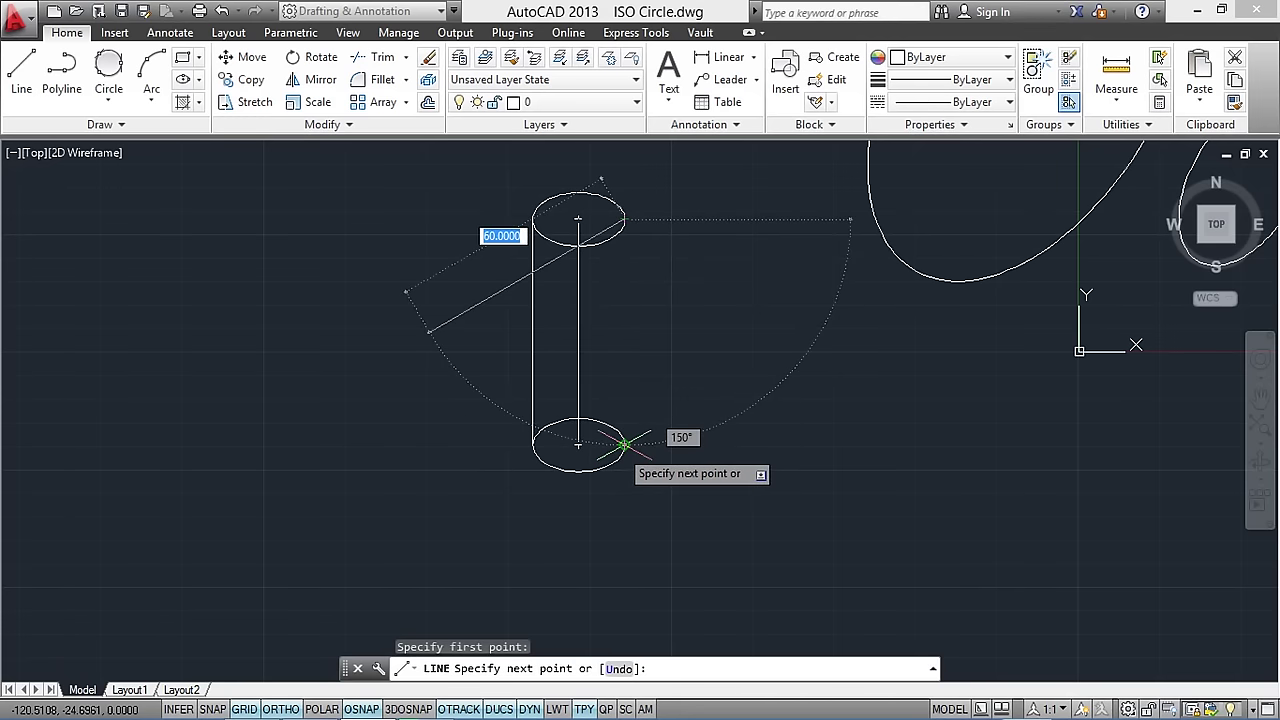
pyautogui.click(622, 445)
pyautogui.press('Return')
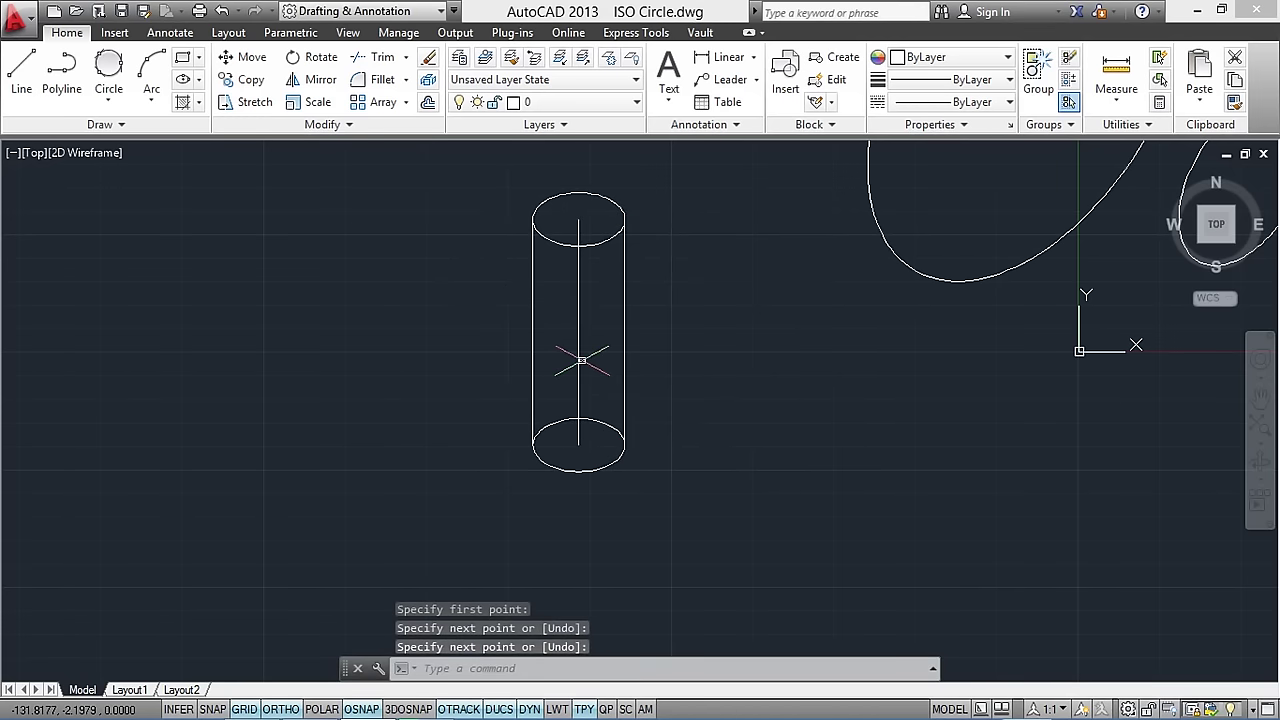
# Step: Delete the cylinder's vertical centre line
pyautogui.click(576, 362)
pyautogui.press('Delete')
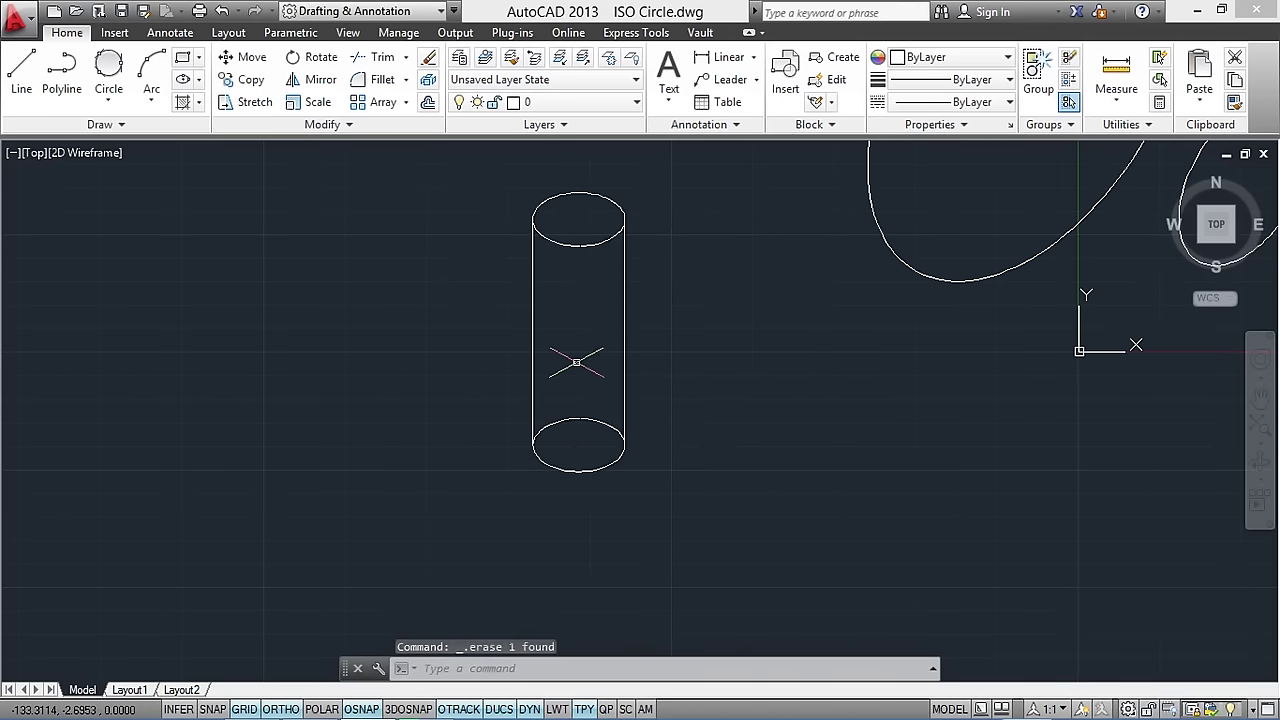
pyautogui.scroll(-2, 576, 362)
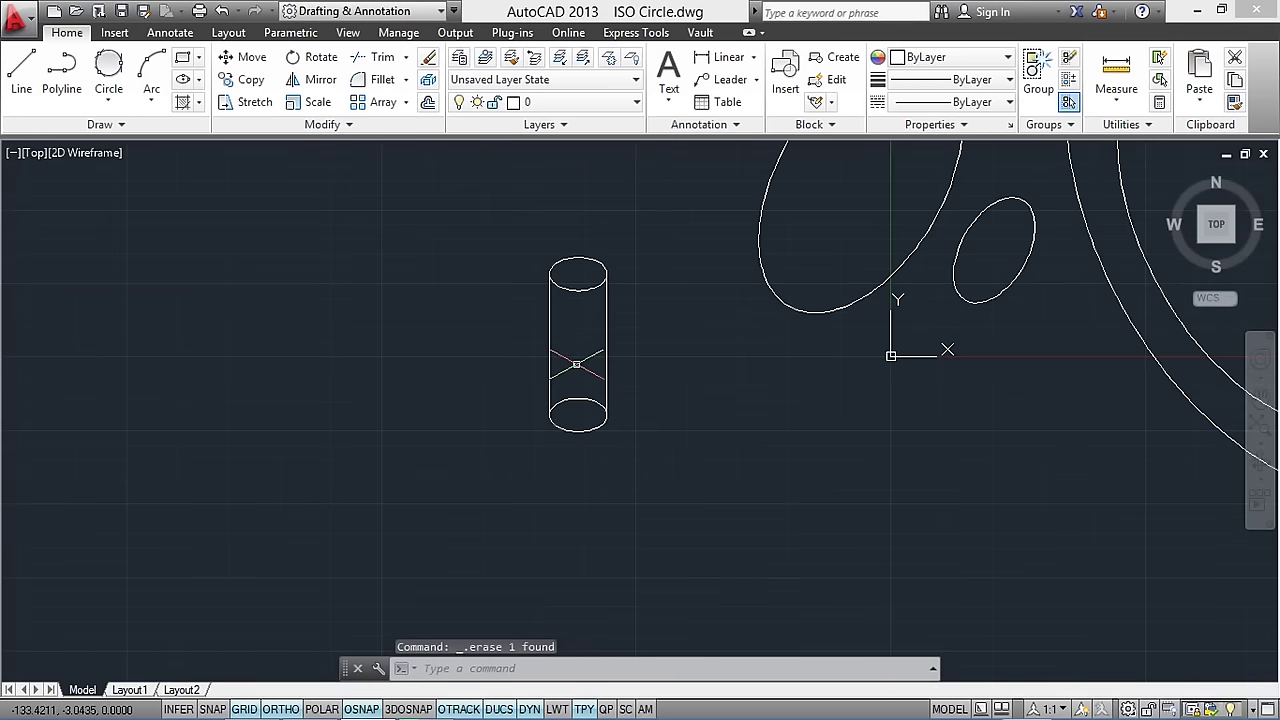
pyautogui.scroll(2, 576, 363)
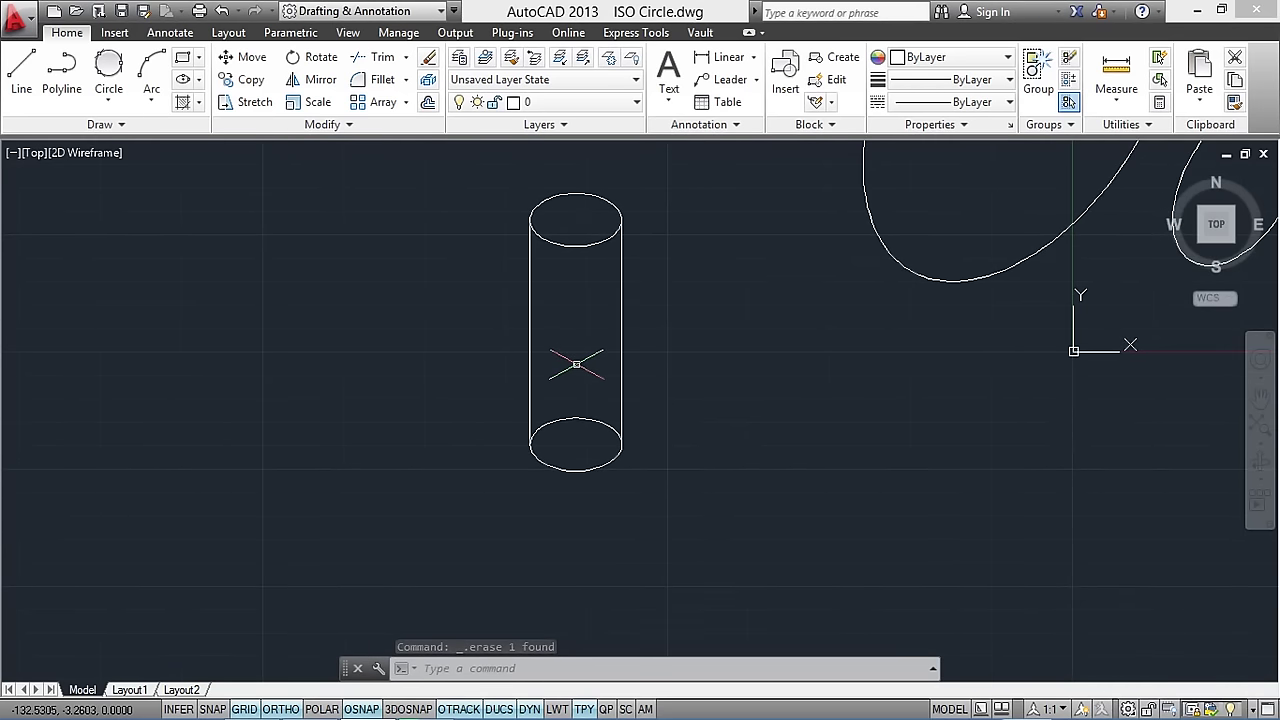
# Step: Start a TRIM on the cylinder, then cancel it
pyautogui.write('tr')
pyautogui.press('Return')
pyautogui.press('Return')
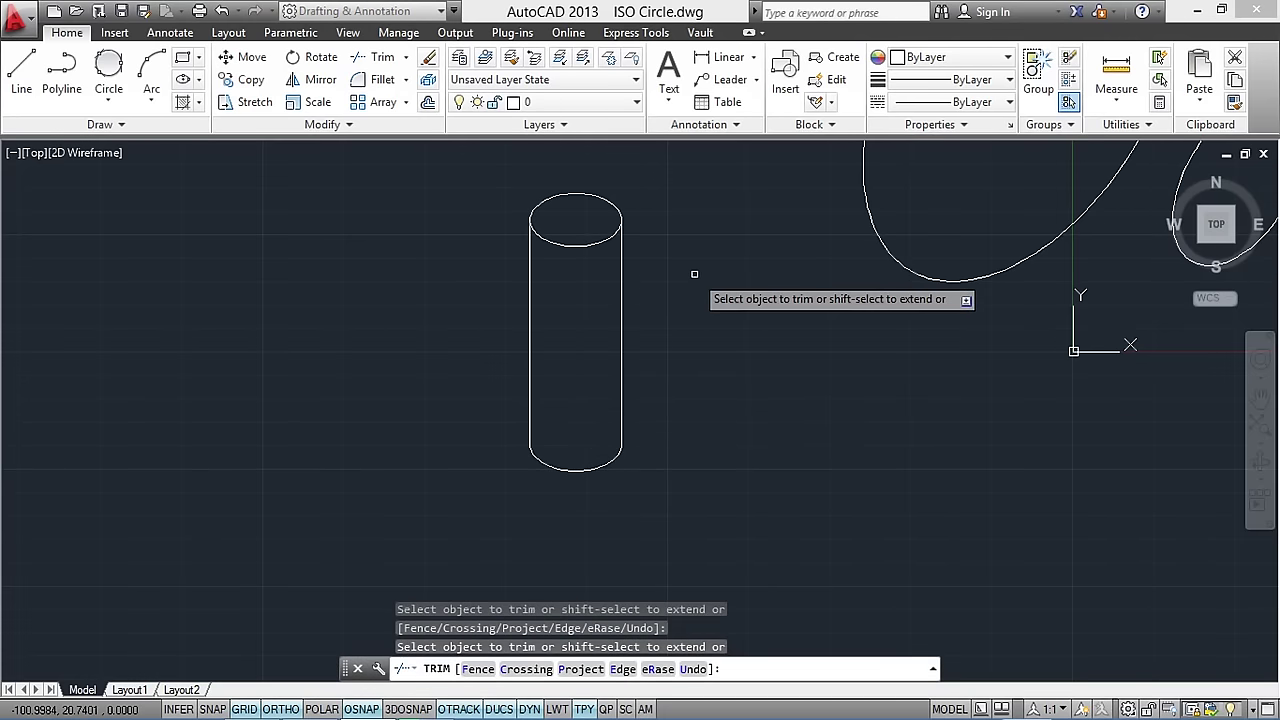
pyautogui.scroll(-2, 679, 364)
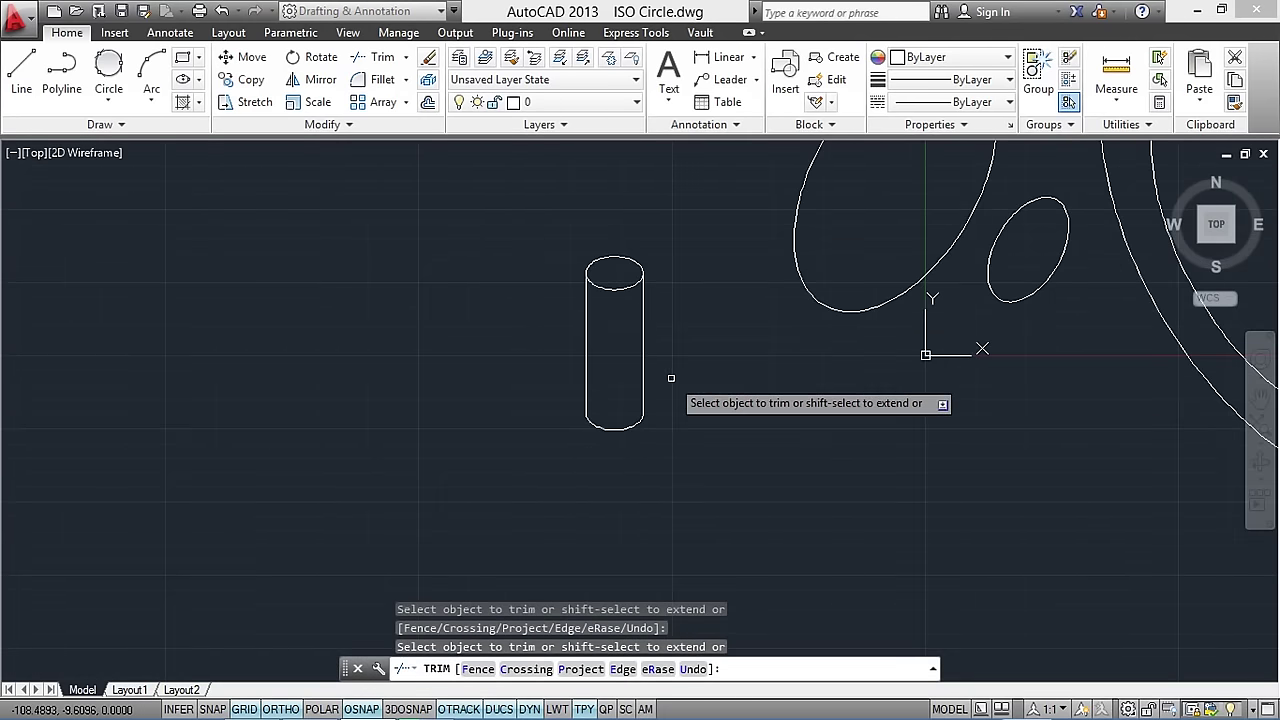
pyautogui.press('Escape')
pyautogui.write('l')
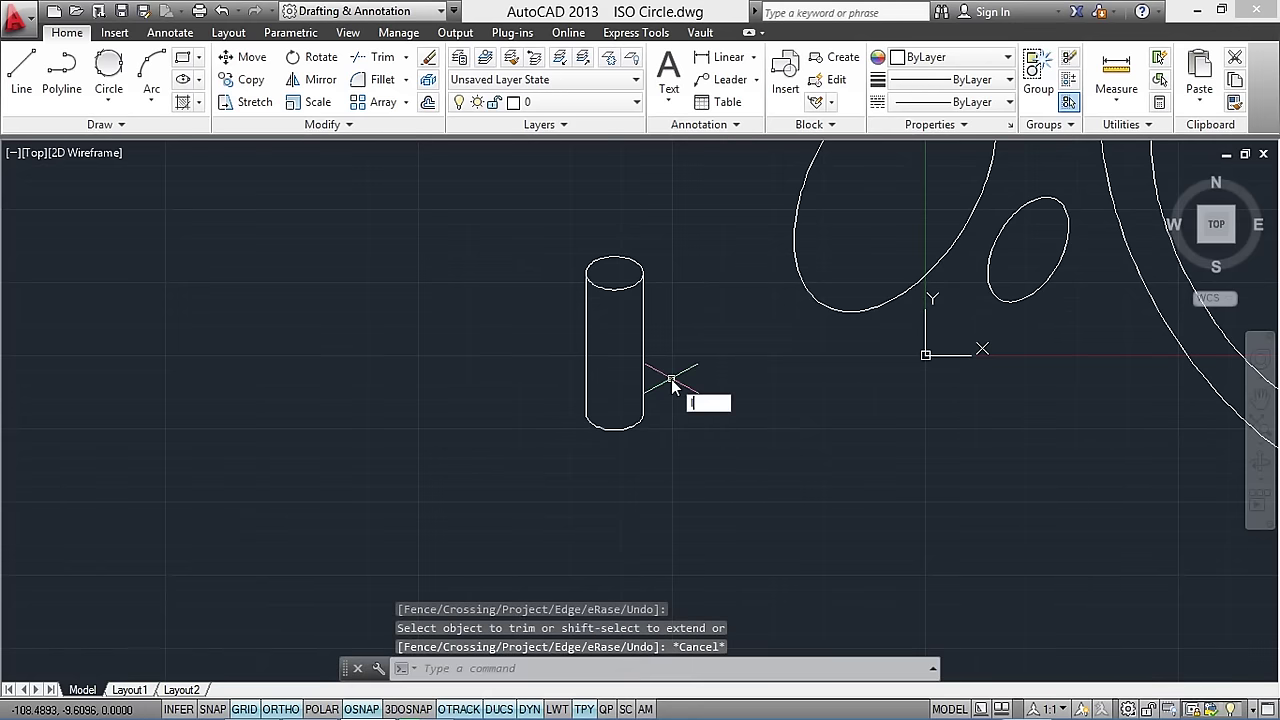
pyautogui.press('Return')
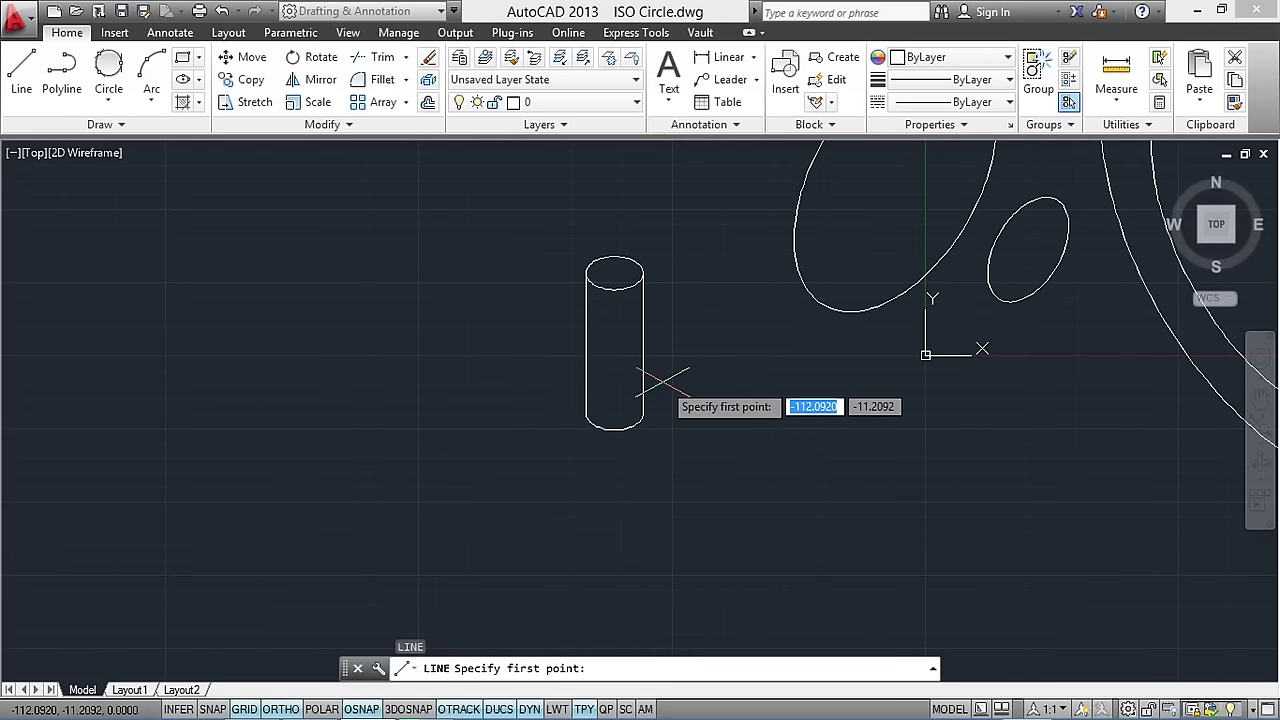
# Step: Draw a vertical front edge from the bottom isocircle's front point up to the top isocircle
pyautogui.click(614, 428)
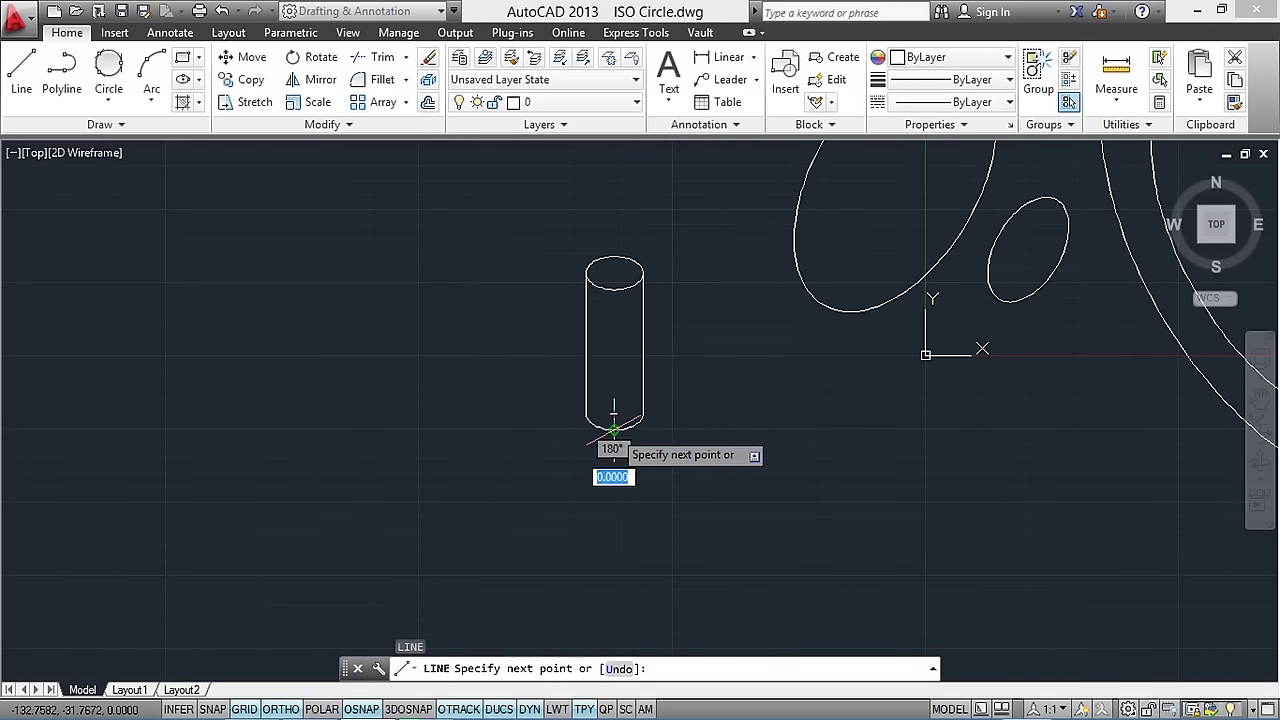
pyautogui.click(614, 289)
pyautogui.press('Return')
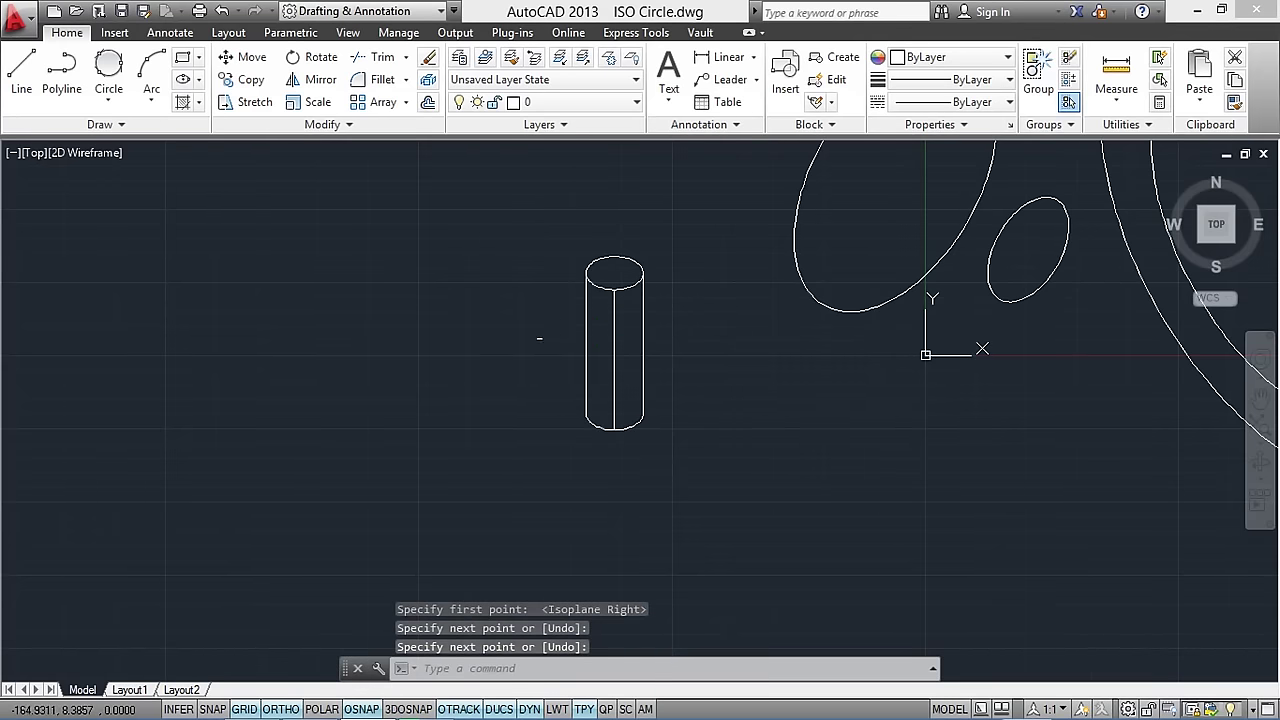
pyautogui.scroll(-1, 535, 341)
pyautogui.scroll(1, 527, 345)
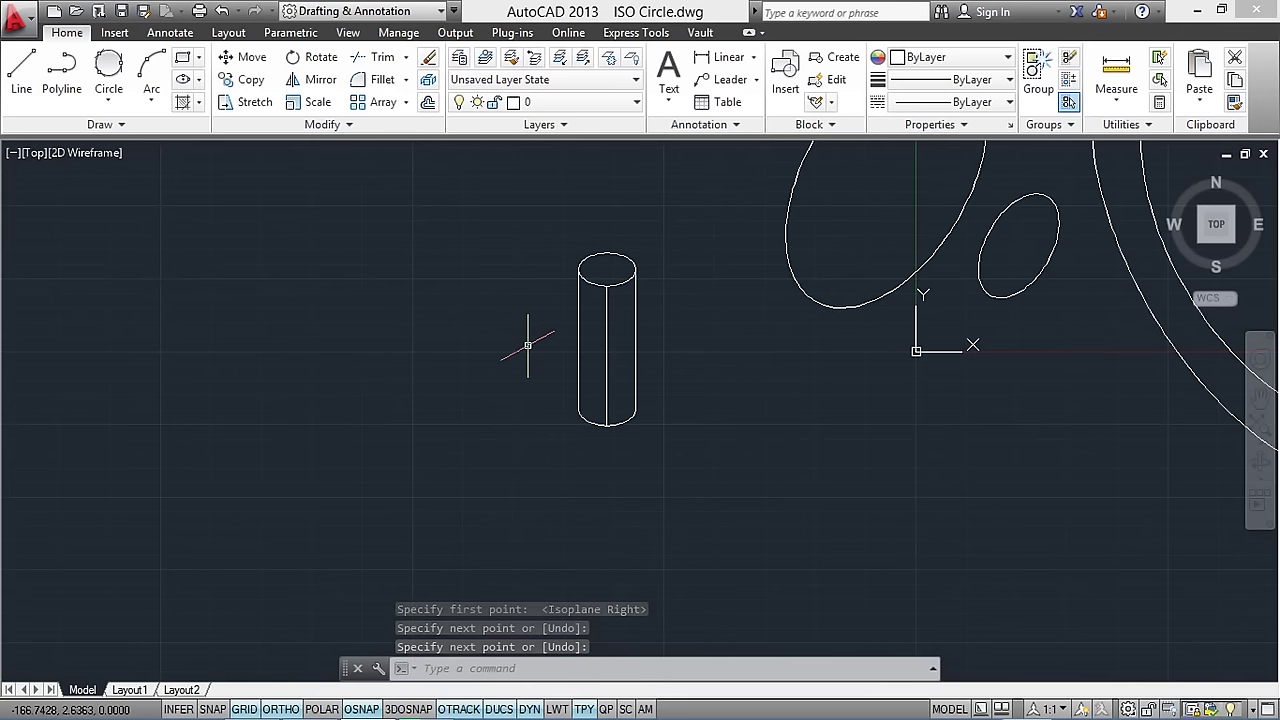
pyautogui.scroll(1, 527, 345)
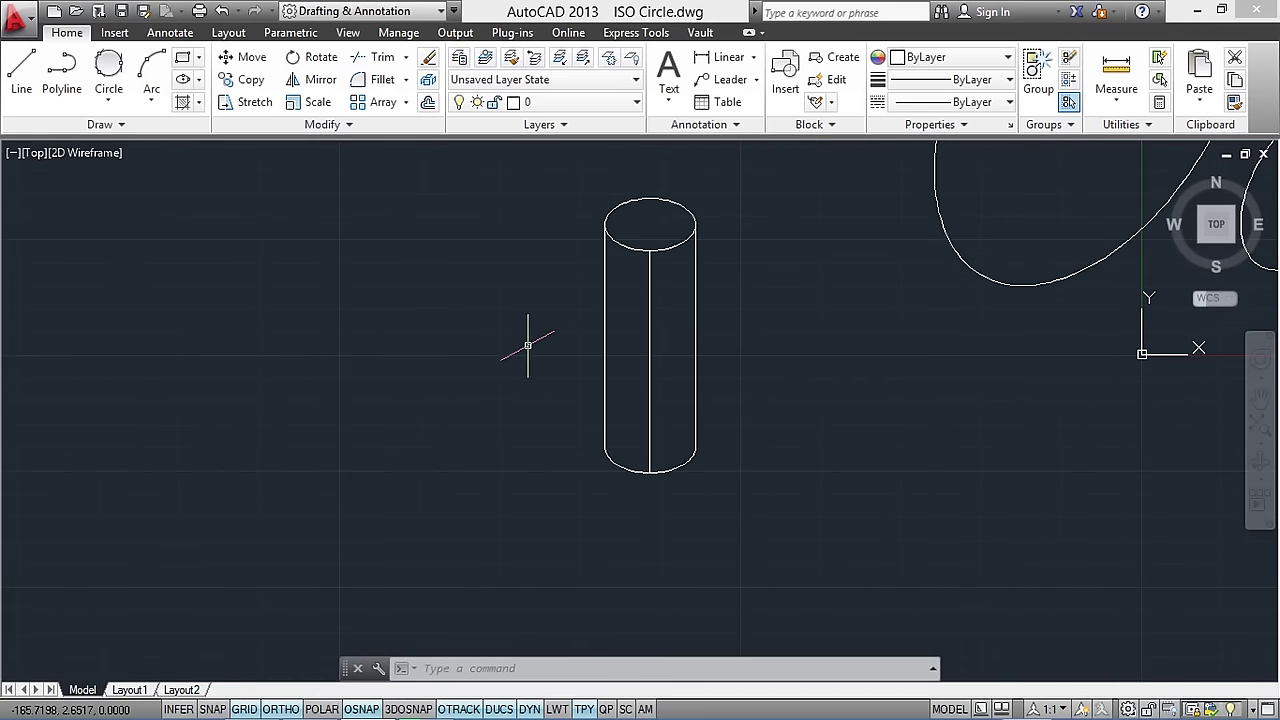
pyautogui.scroll(-1, 527, 345)
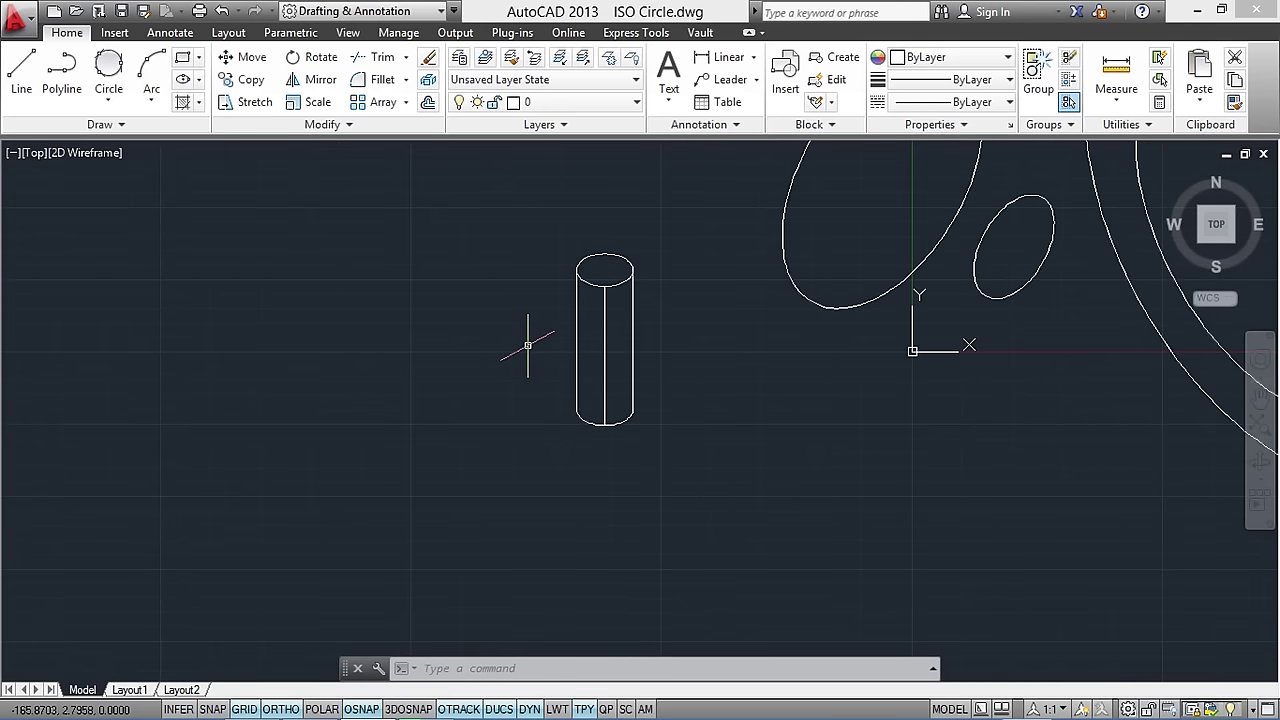